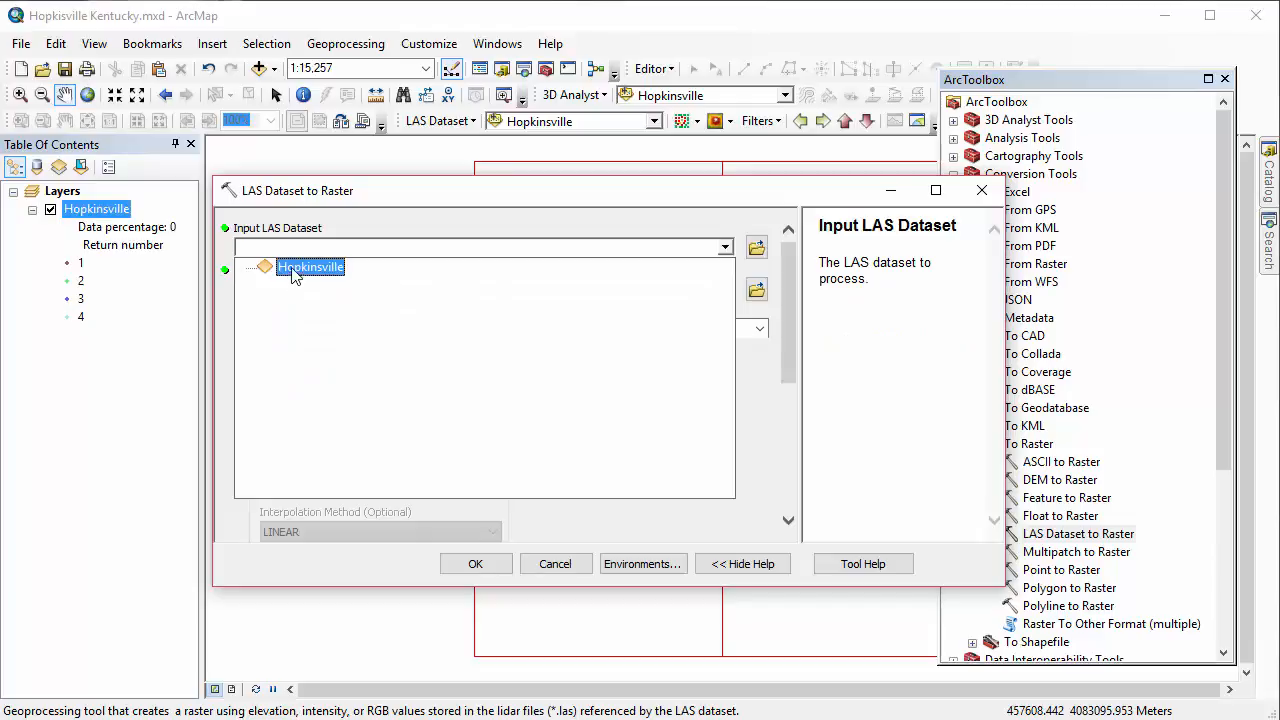
- Convert the Hopkinsville LAS dataset to an elevation raster named Elev_Default in Hopkinsville.gdb, keeping the default interpolation and sampling settings
{"action": "left_click", "coordinate": [290, 265]}
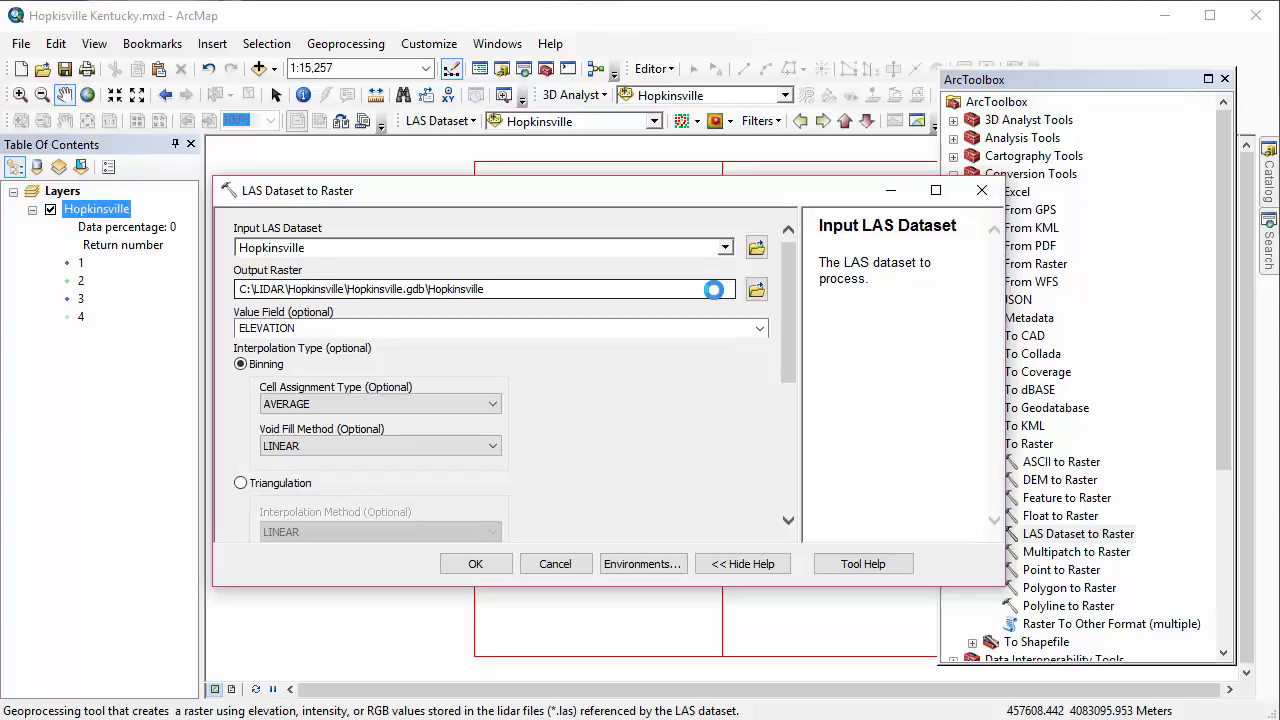
{"action": "left_click", "coordinate": [500, 289]}
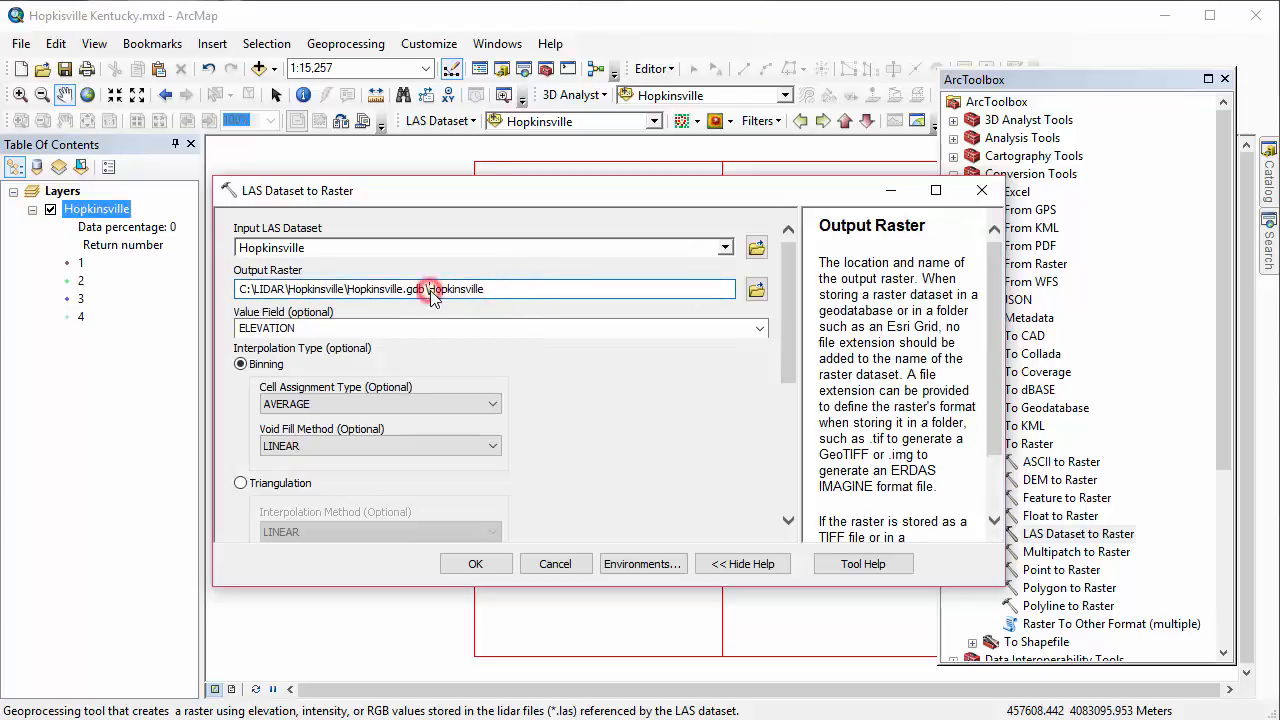
{"action": "left_click_drag", "start_coordinate": [430, 290], "coordinate": [567, 304]}
{"action": "type", "text": "Elev_Default"}
{"action": "left_click_drag", "start_coordinate": [787, 341], "coordinate": [787, 390]}
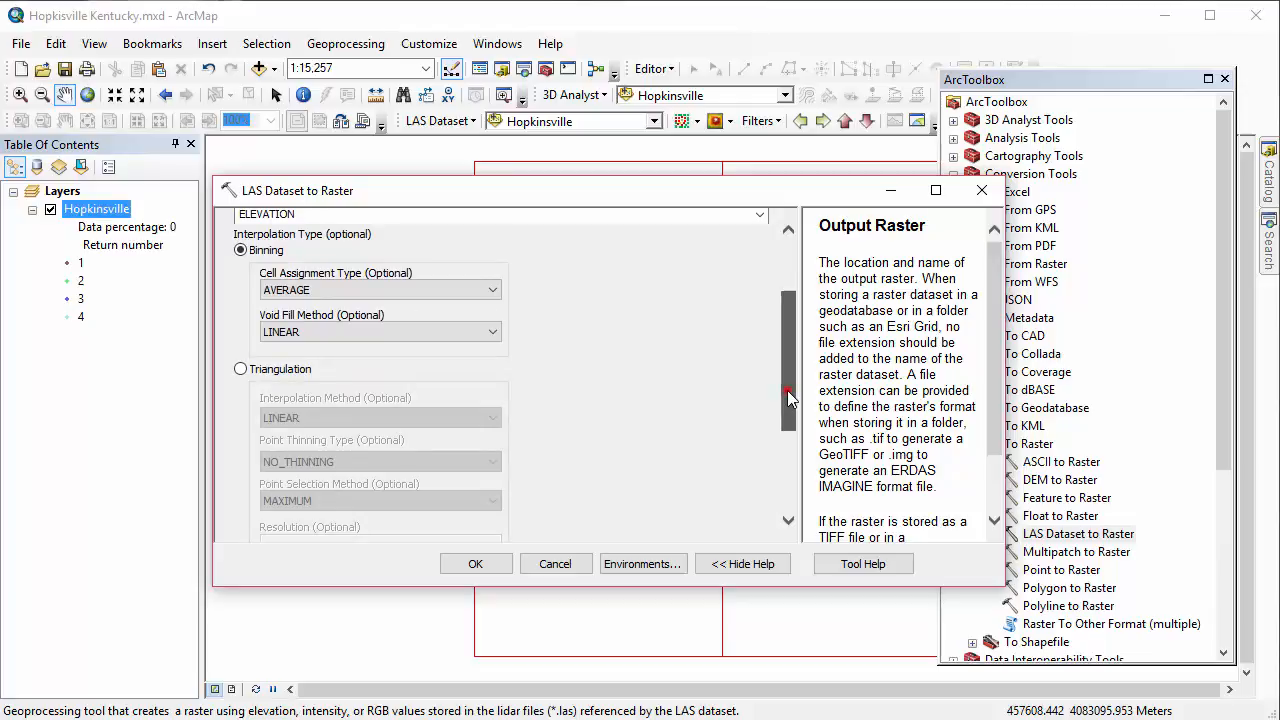
{"action": "left_click_drag", "start_coordinate": [787, 390], "coordinate": [784, 499]}
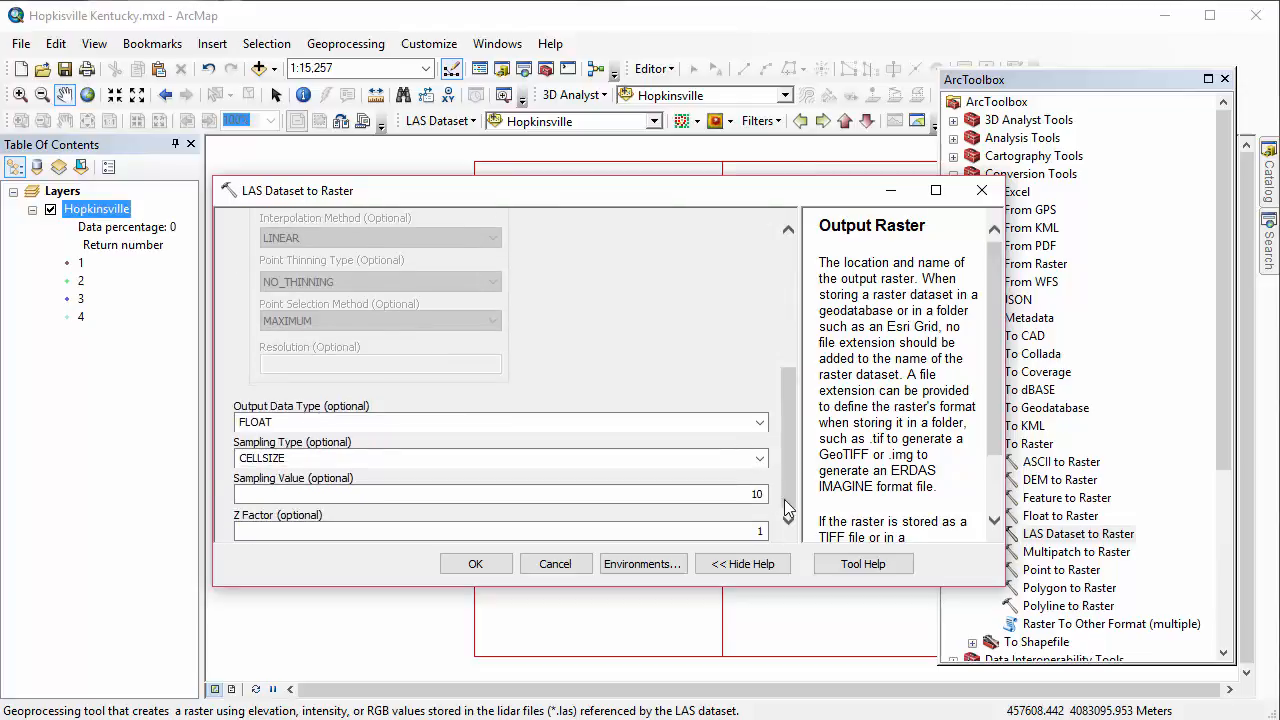
{"action": "left_click", "coordinate": [477, 566]}
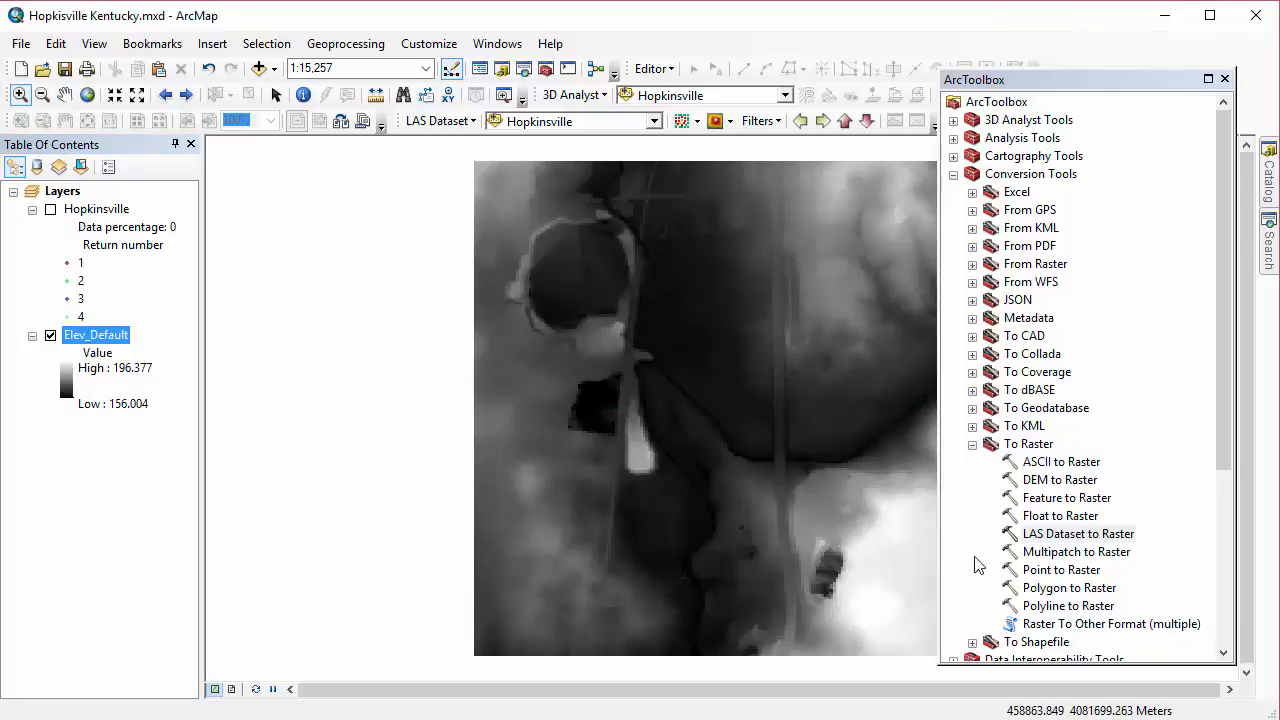
- Convert the Hopkinsville LAS dataset to a second elevation raster with a sampling value of 1, keeping the suggested output name and default binning
{"action": "double_click", "coordinate": [1040, 536]}
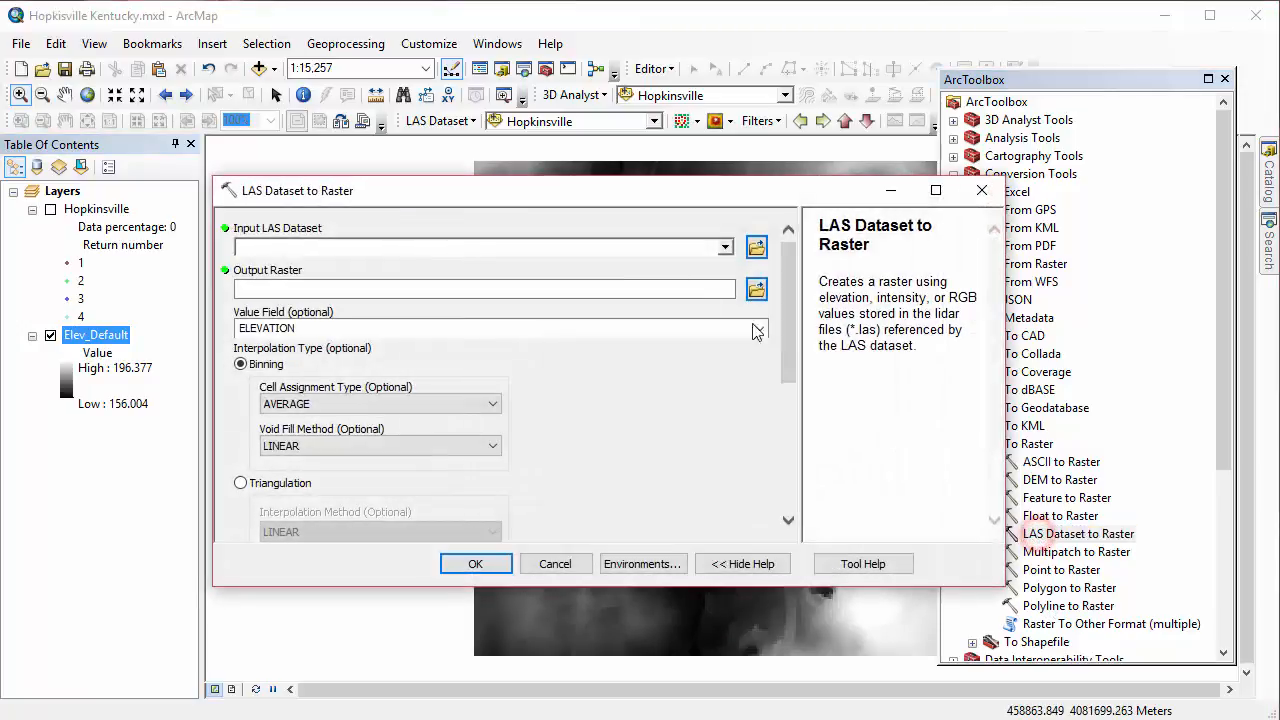
{"action": "left_click", "coordinate": [724, 249]}
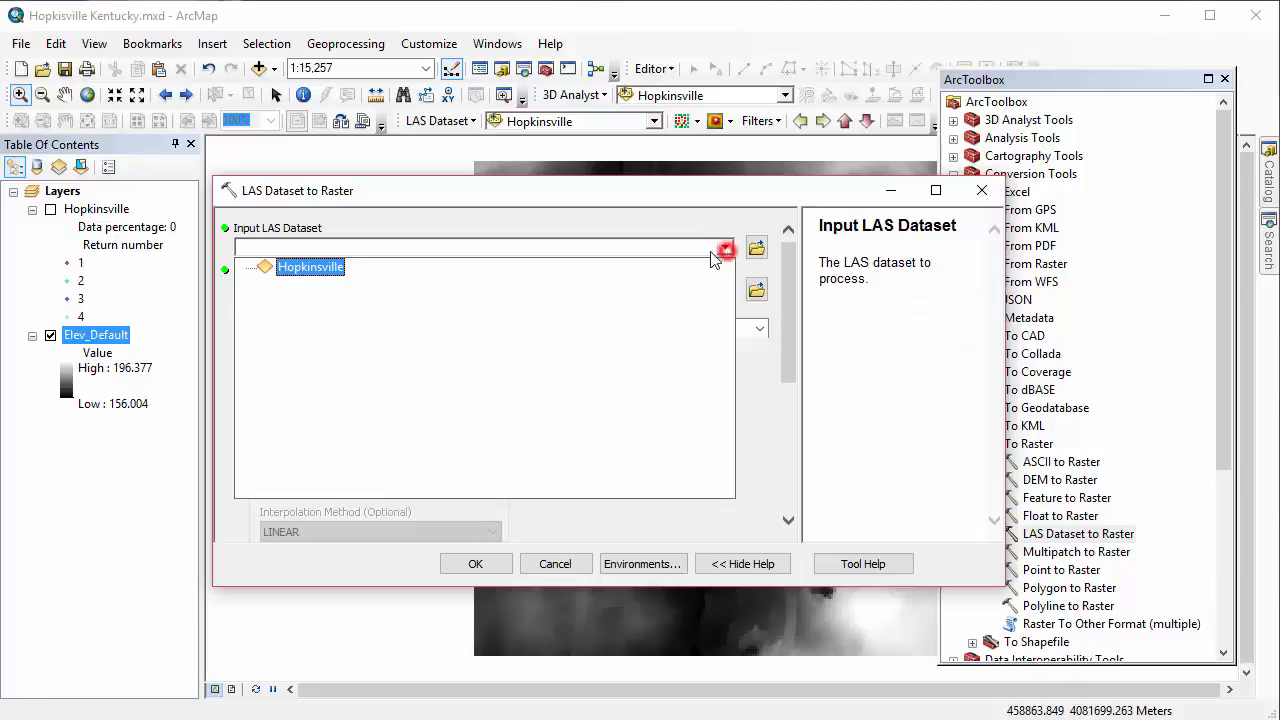
{"action": "left_click", "coordinate": [333, 268]}
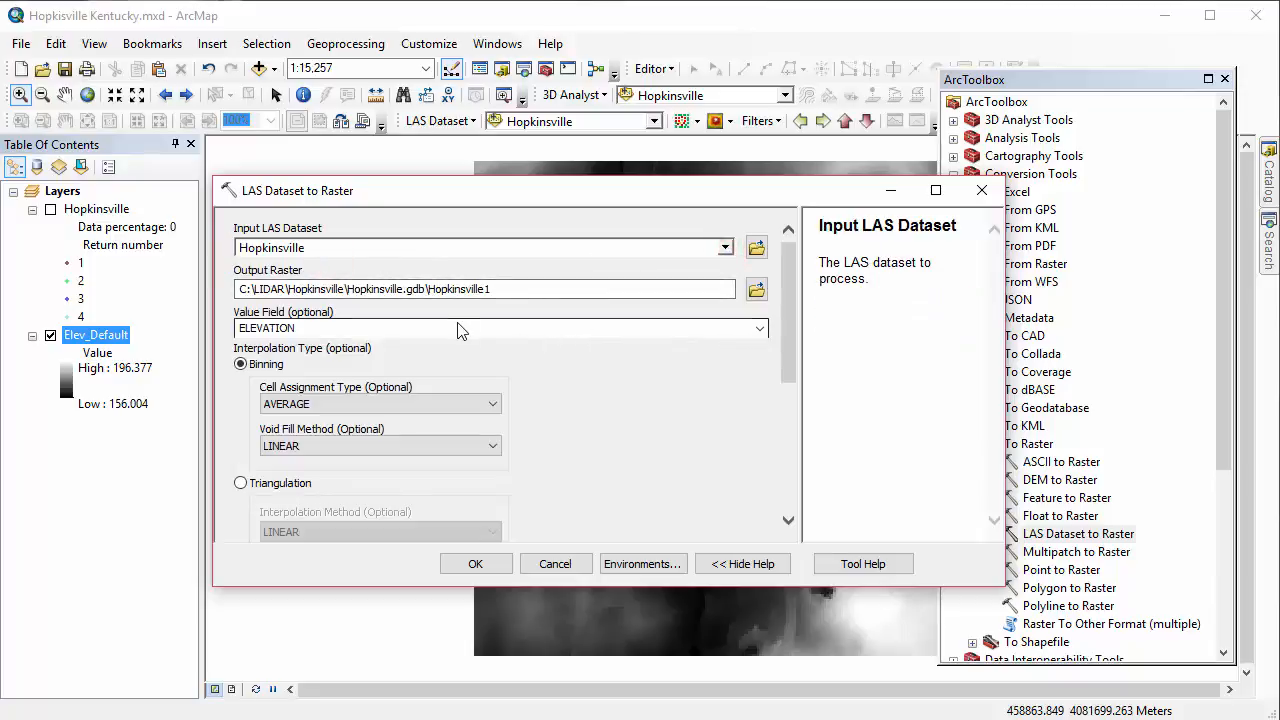
{"action": "scroll", "coordinate": [586, 397], "scroll_direction": "down", "scroll_amount": 6}
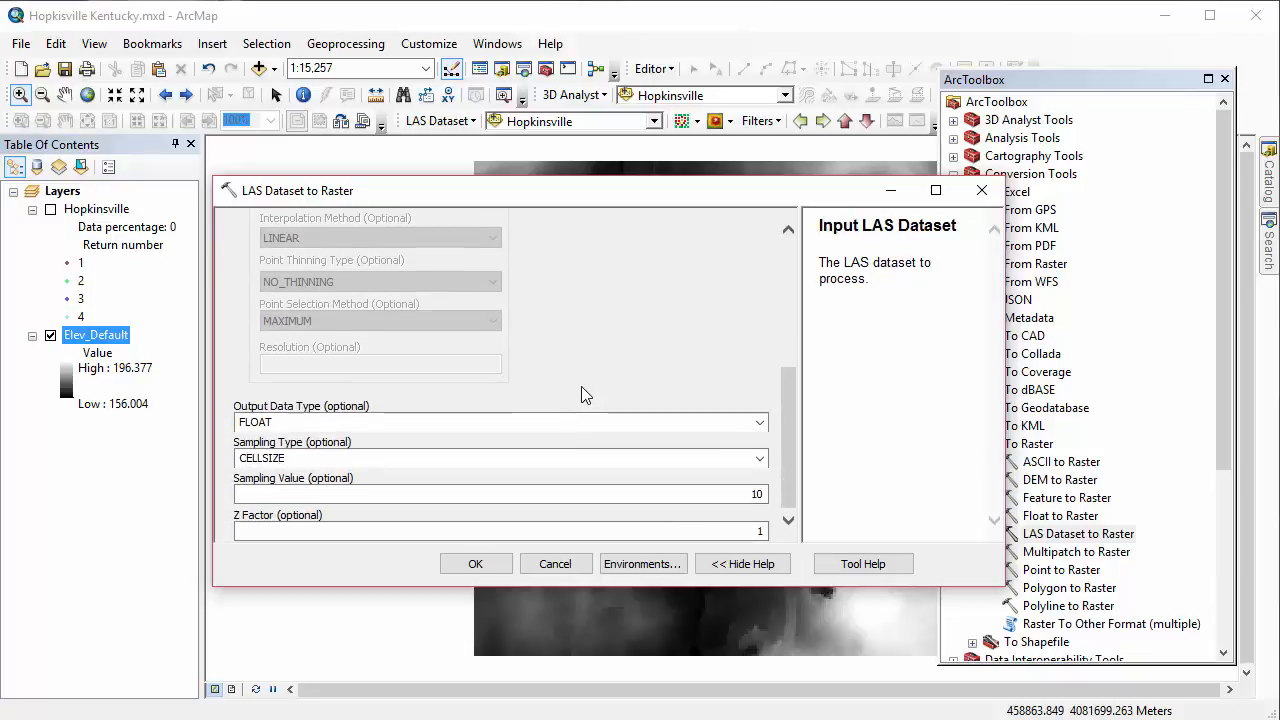
{"action": "left_click", "coordinate": [704, 495]}
{"action": "key", "text": "BackSpace"}
{"action": "key", "text": "BackSpace"}
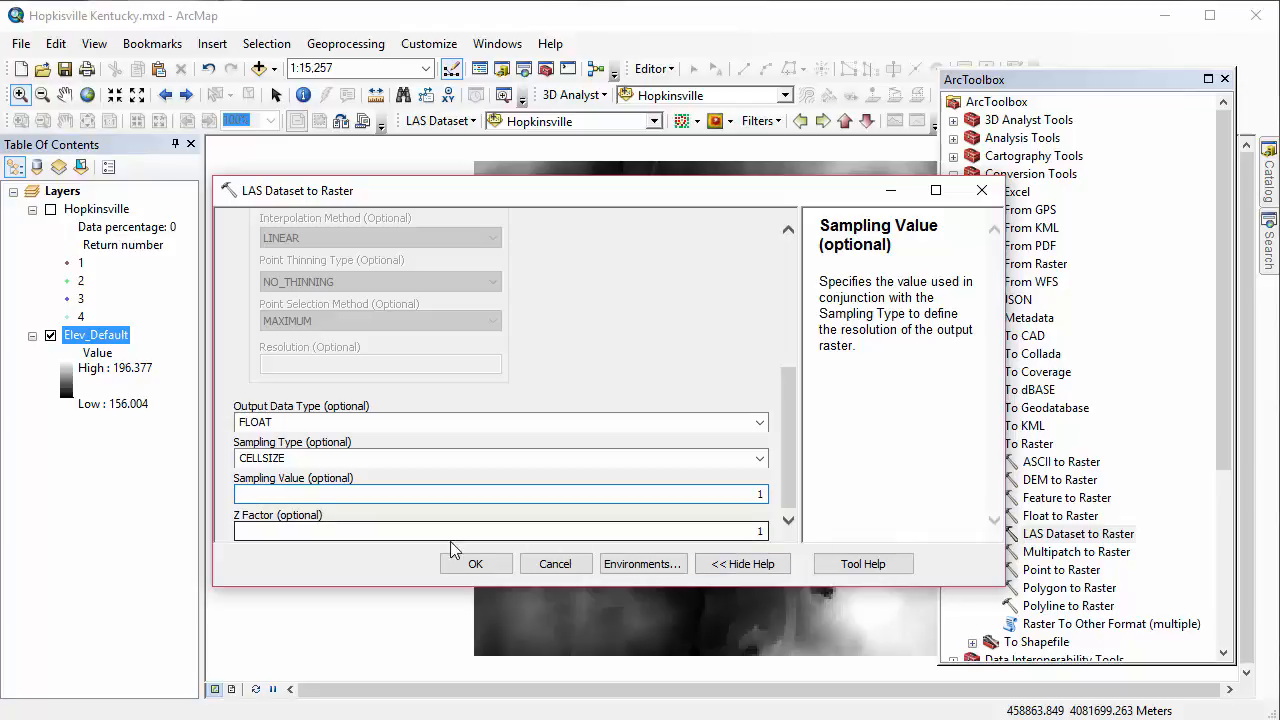
{"action": "left_click", "coordinate": [488, 566]}
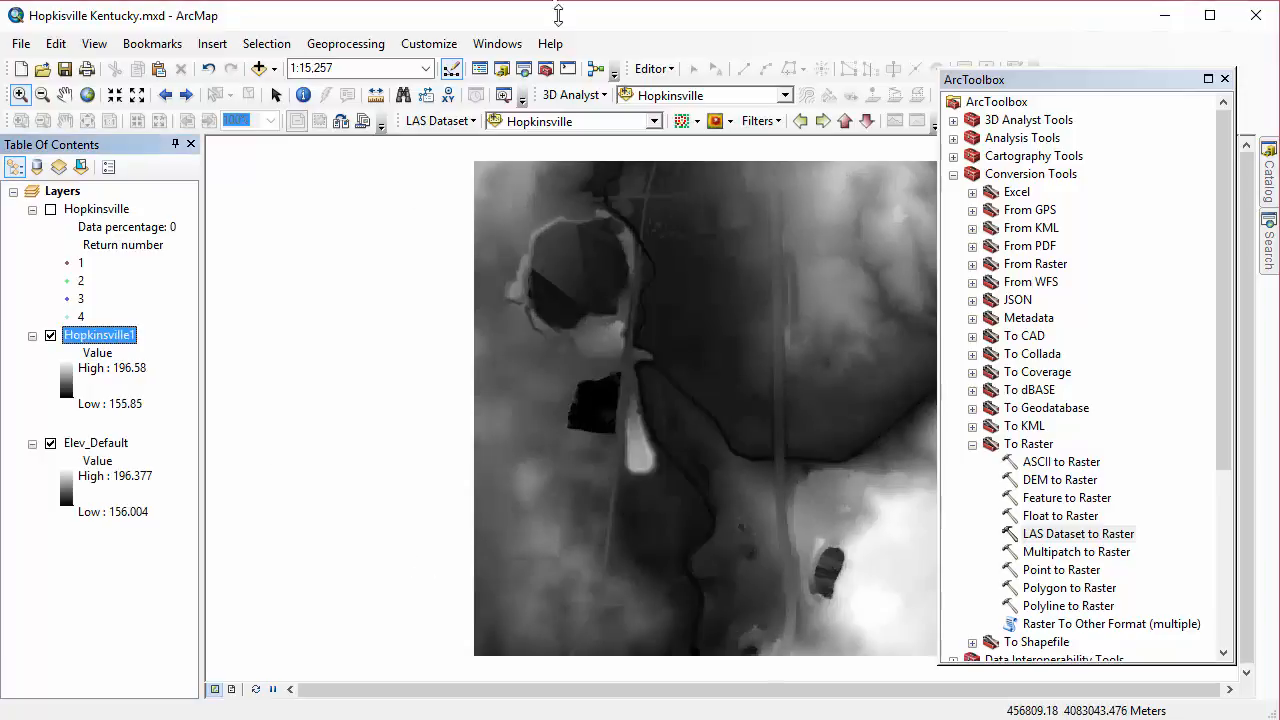
- Set up another LAS Dataset to Raster conversion with Hopkinsville as input and Elev_NN1 as the output raster name
{"action": "left_click_drag", "start_coordinate": [483, 203], "coordinate": [682, 382]}
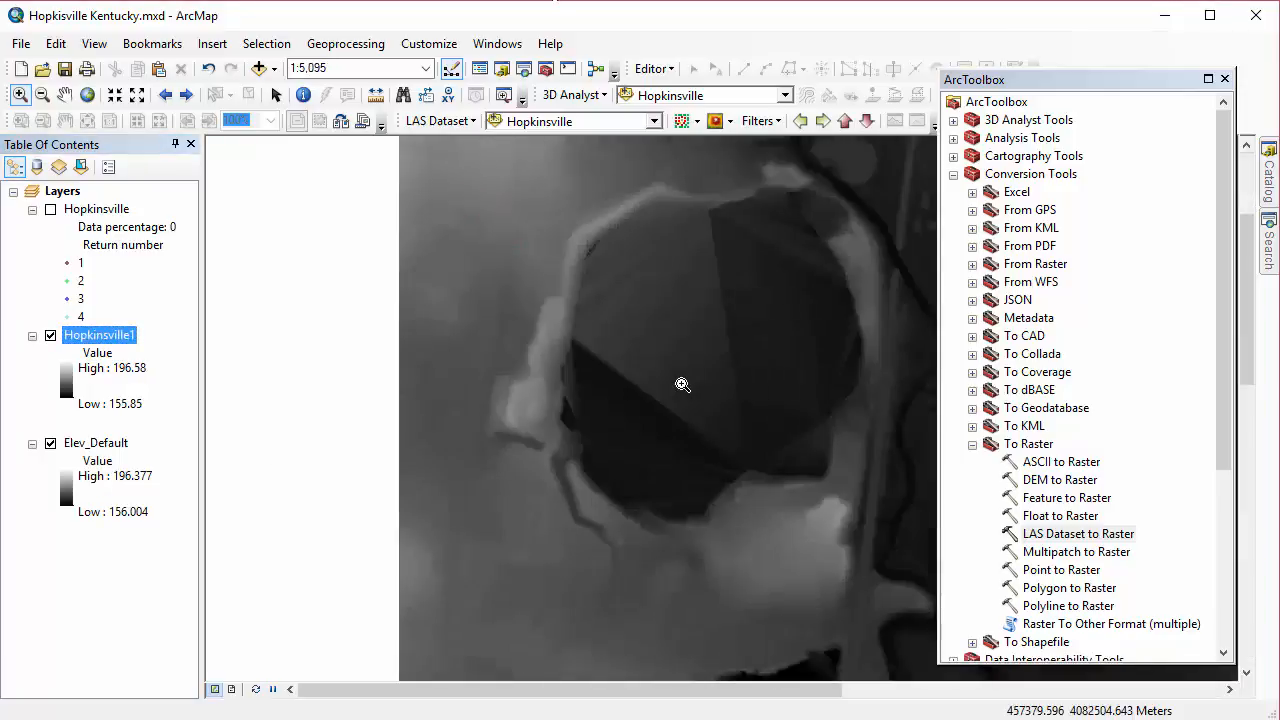
{"action": "double_click", "coordinate": [1078, 533]}
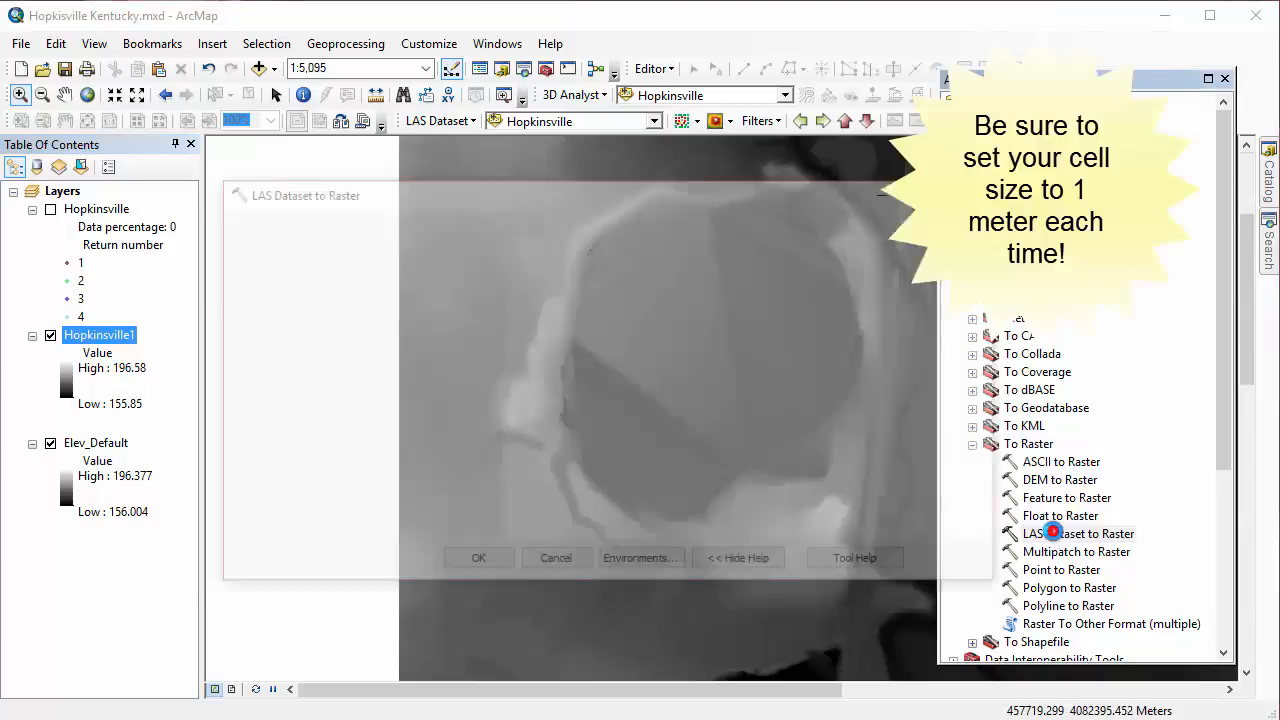
{"action": "left_click", "coordinate": [725, 247]}
{"action": "left_click", "coordinate": [330, 268]}
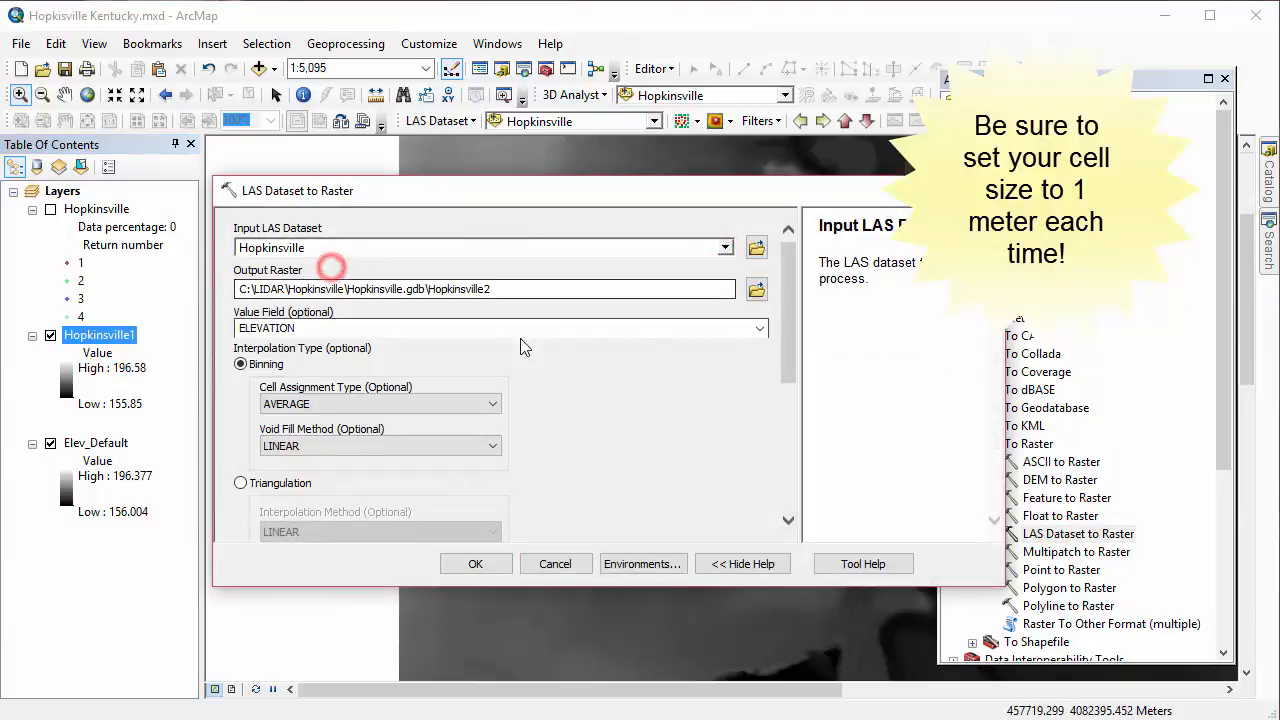
{"action": "left_click_drag", "start_coordinate": [430, 290], "coordinate": [563, 300]}
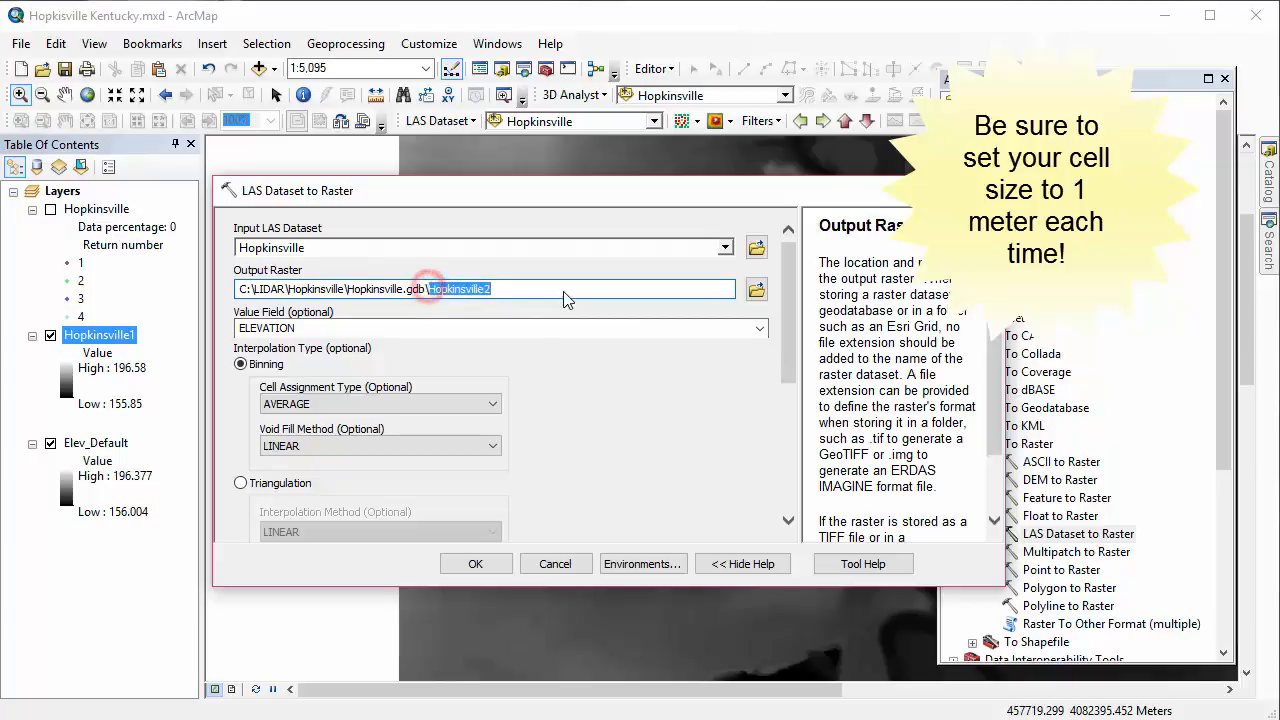
{"action": "type", "text": "Elev_NN1"}
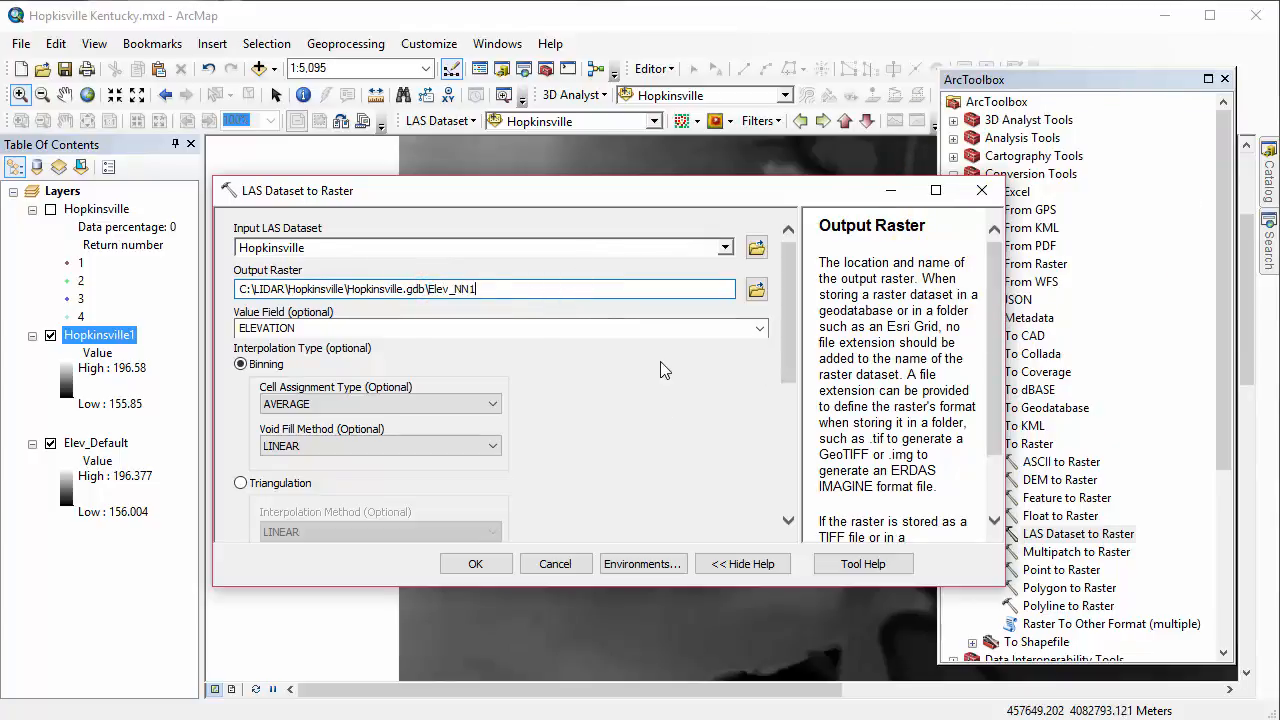
- Run the conversion using AVERAGE binning, the NATURAL_NEIGHBOR void fill method and a sampling value of 1
{"action": "left_click", "coordinate": [466, 404]}
{"action": "left_click", "coordinate": [466, 404]}
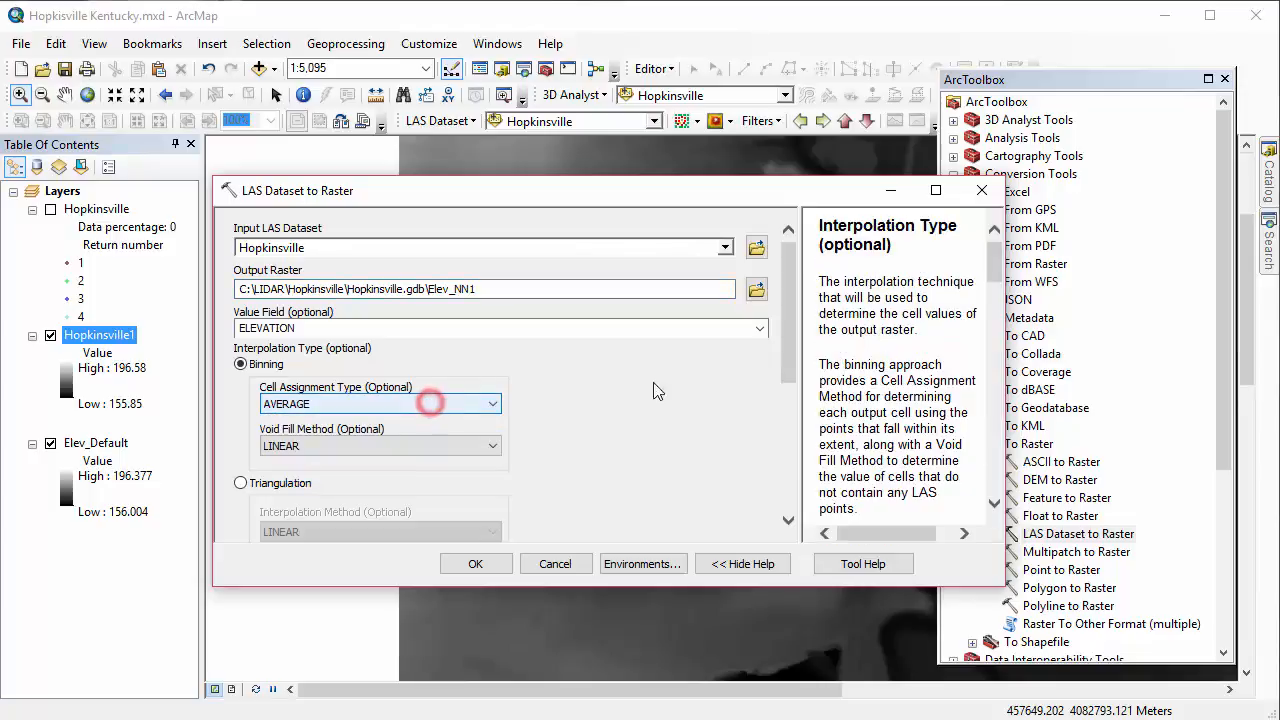
{"action": "left_click_drag", "start_coordinate": [992, 270], "coordinate": [995, 358]}
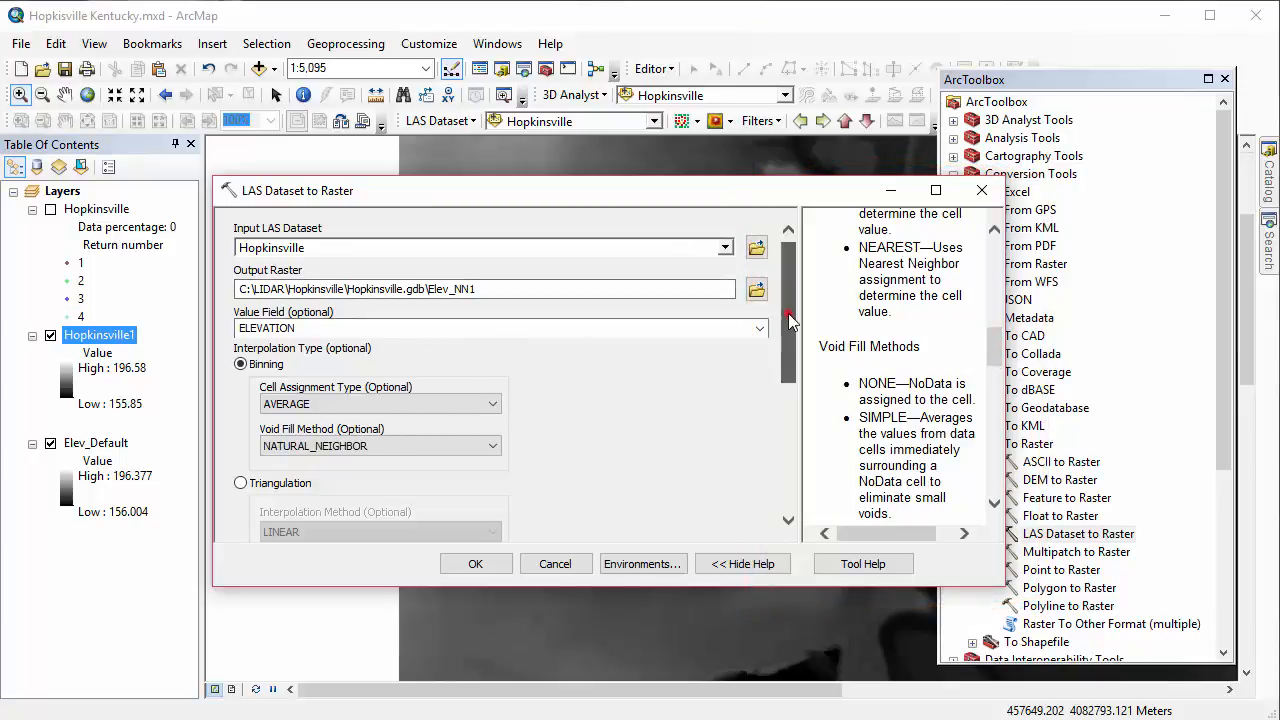
{"action": "left_click_drag", "start_coordinate": [786, 334], "coordinate": [783, 460]}
{"action": "double_click", "coordinate": [701, 498]}
{"action": "type", "text": "1"}
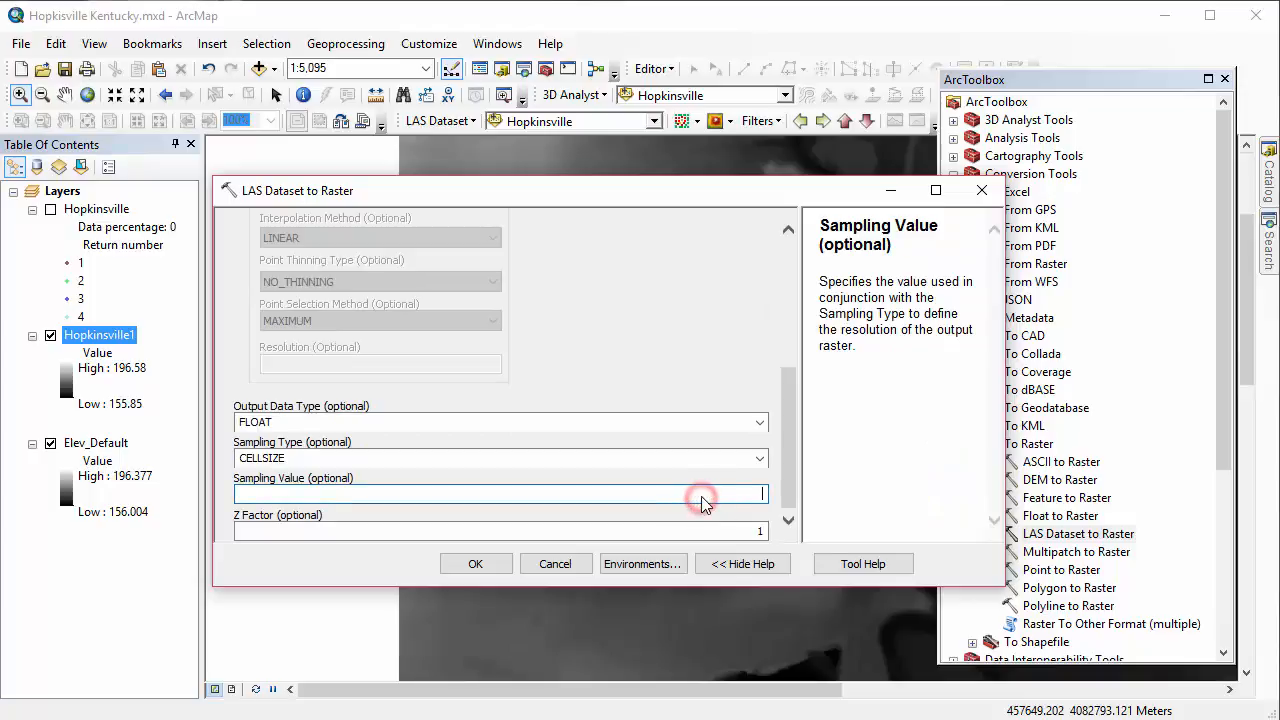
{"action": "left_click", "coordinate": [488, 563]}
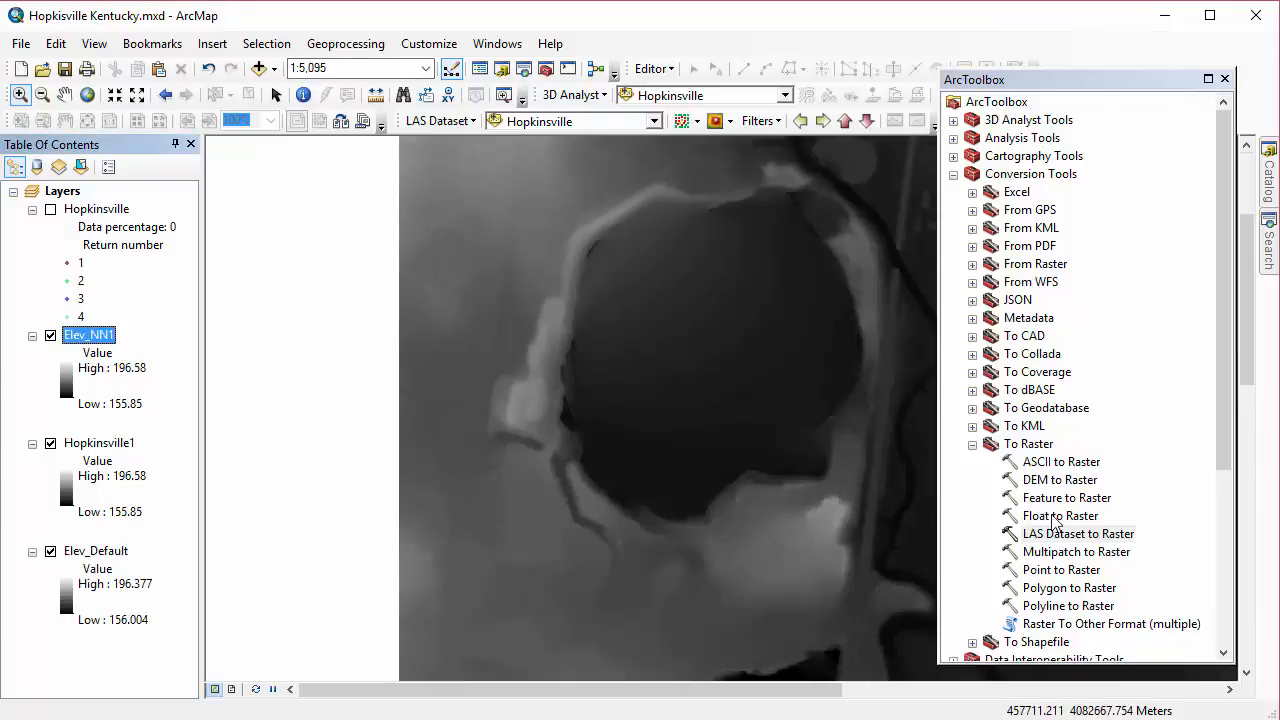
- Set up a LAS Dataset to Raster conversion of Hopkinsville with the output raster named Elev_Tri1
{"action": "left_click", "coordinate": [545, 68]}
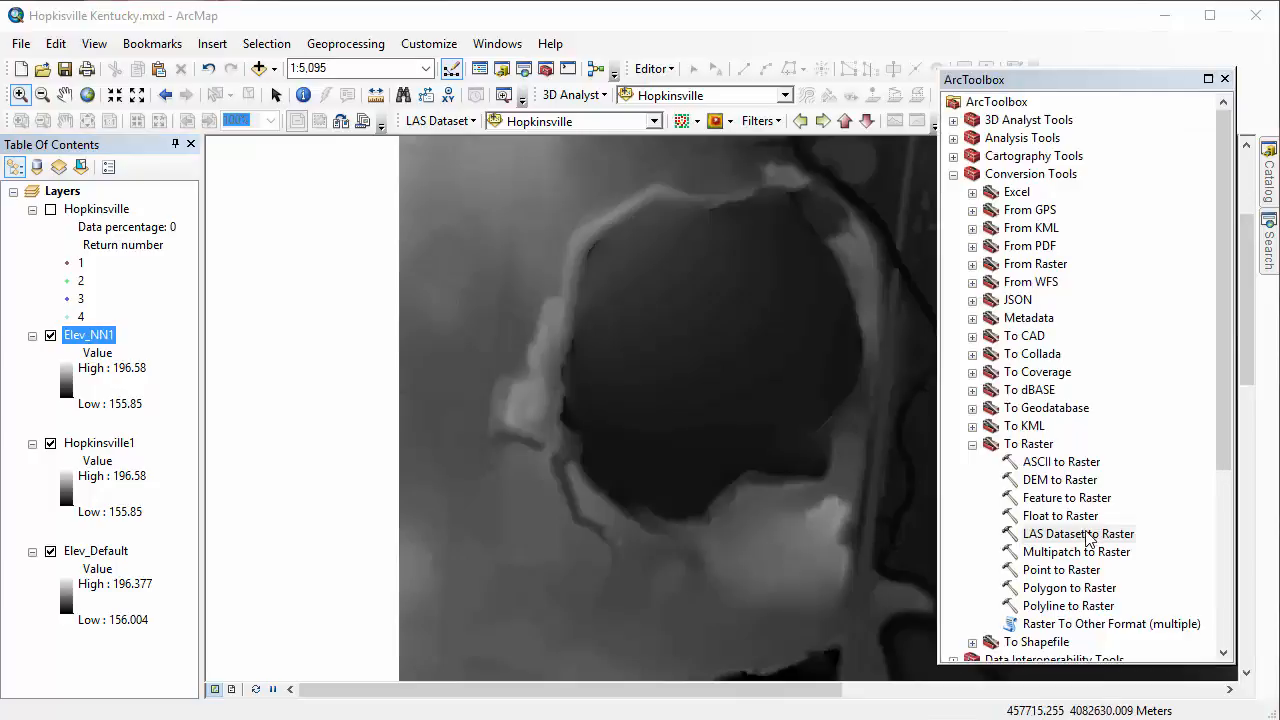
{"action": "double_click", "coordinate": [1078, 534]}
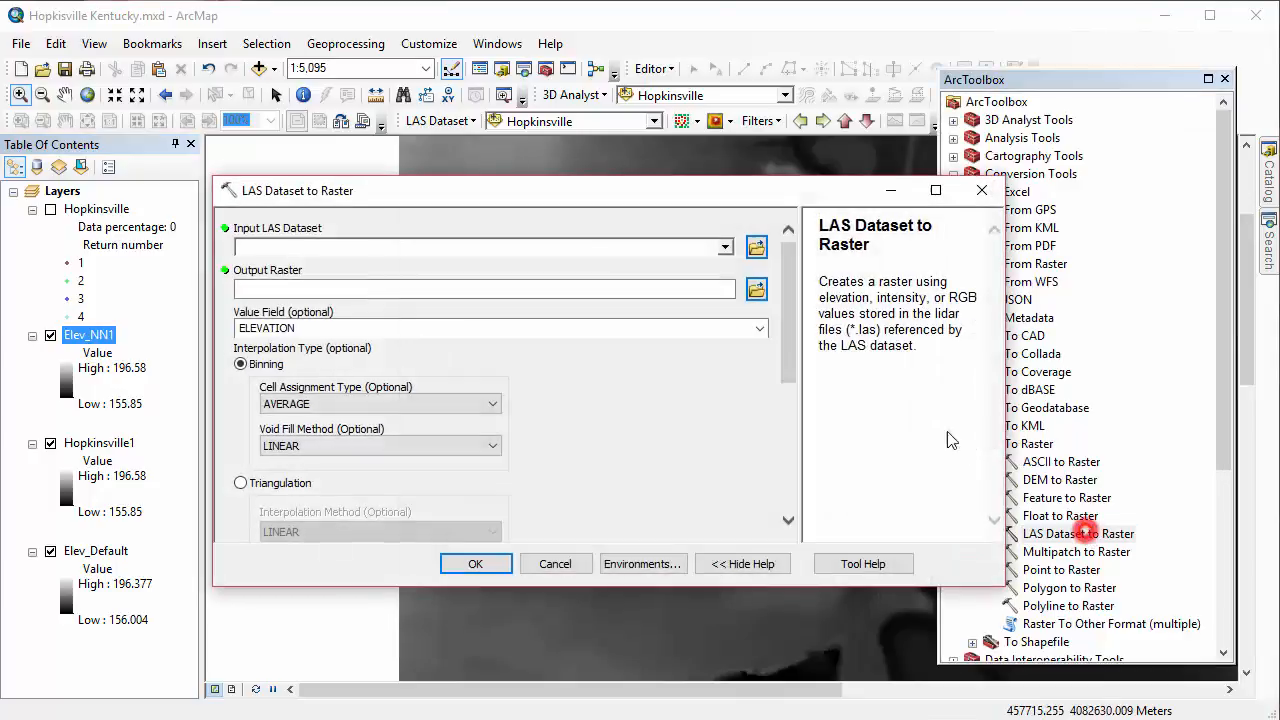
{"action": "left_click", "coordinate": [593, 247]}
{"action": "left_click", "coordinate": [724, 247]}
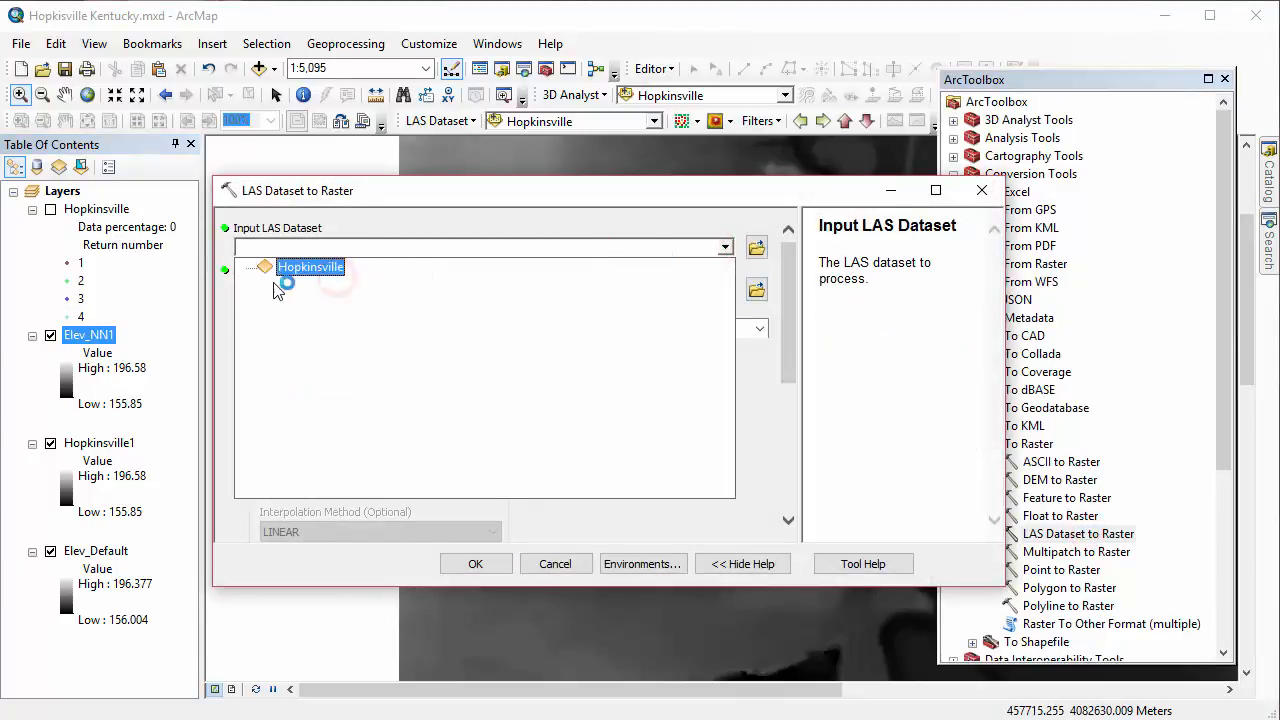
{"action": "left_click", "coordinate": [311, 267]}
{"action": "left_click", "coordinate": [534, 289]}
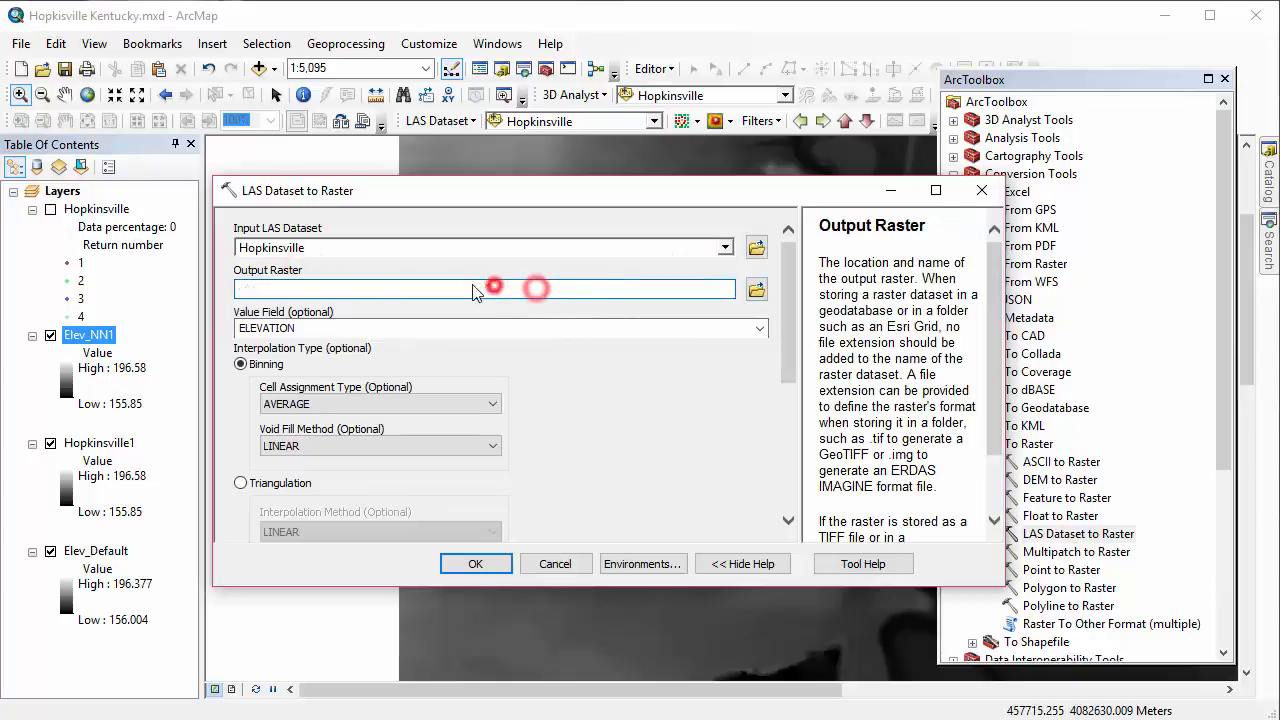
{"action": "left_click_drag", "start_coordinate": [495, 289], "coordinate": [440, 290]}
{"action": "type", "text": "Elev_Tri1"}
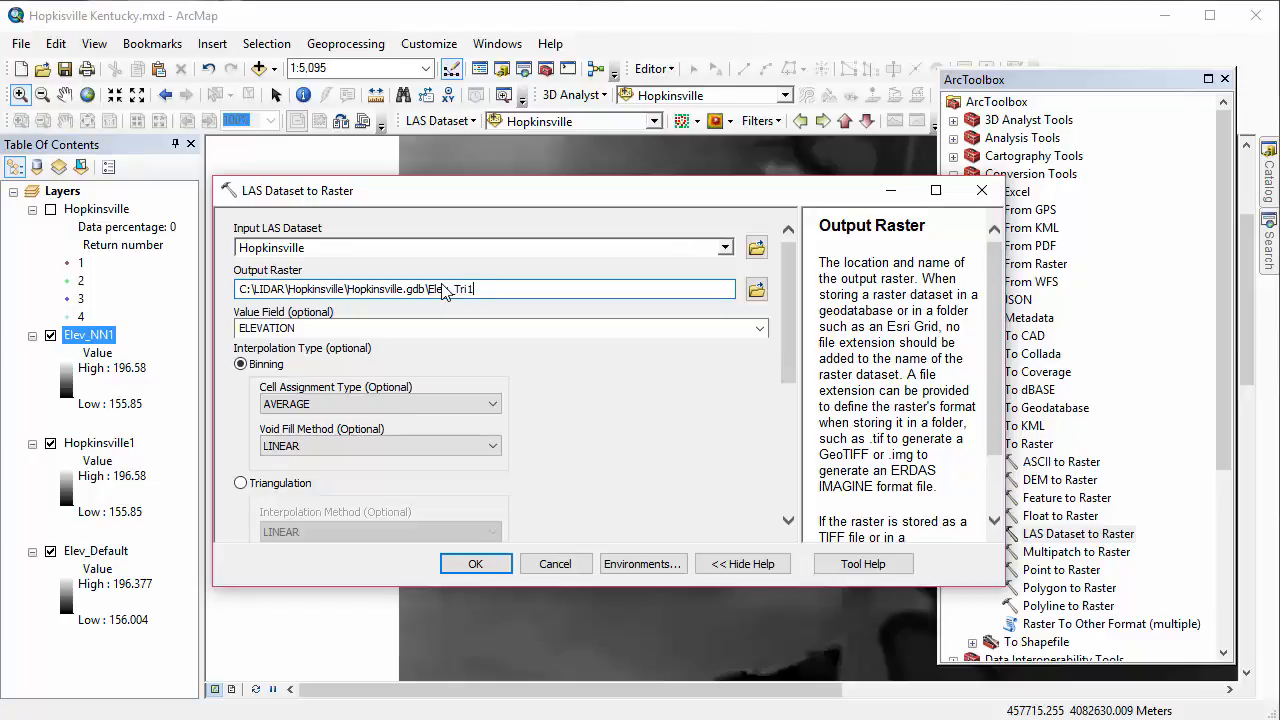
- Run the conversion with Triangulation interpolation, the LINEAR method and a sampling value of 1
{"action": "left_click", "coordinate": [240, 483]}
{"action": "scroll", "coordinate": [789, 417], "scroll_direction": "down", "scroll_amount": 5}
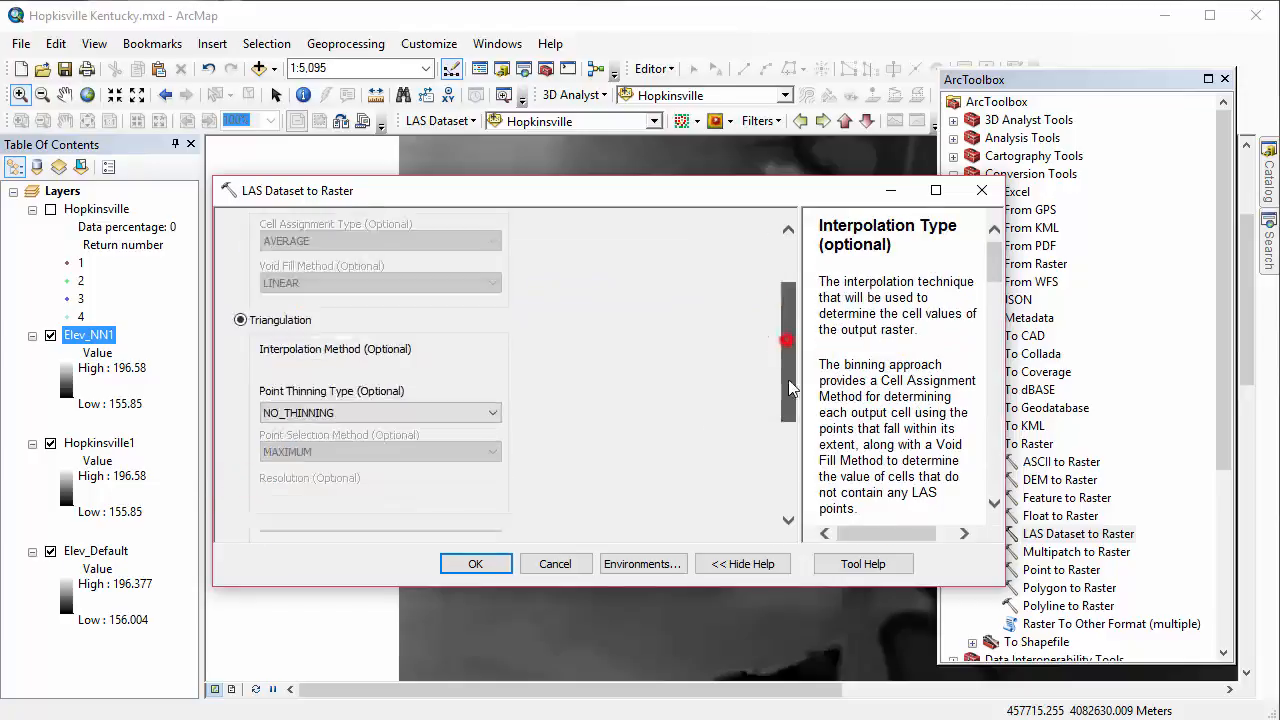
{"action": "left_click", "coordinate": [745, 494]}
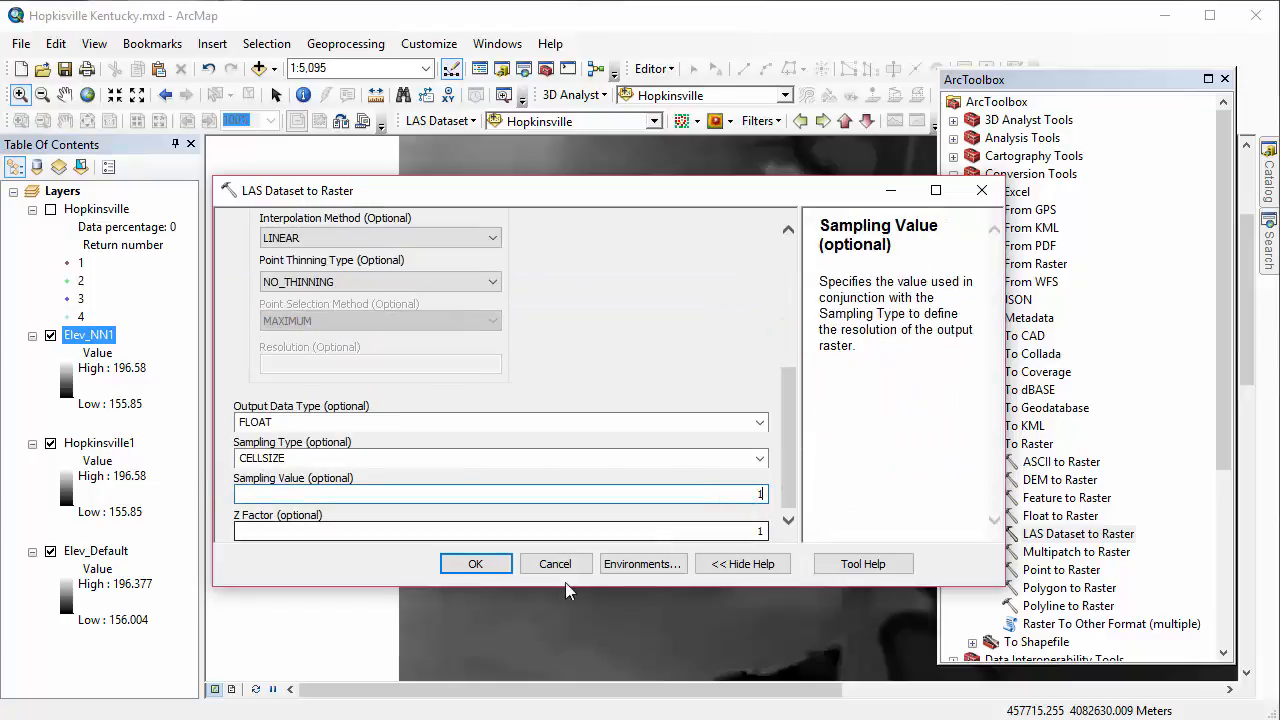
{"action": "left_click", "coordinate": [475, 563]}
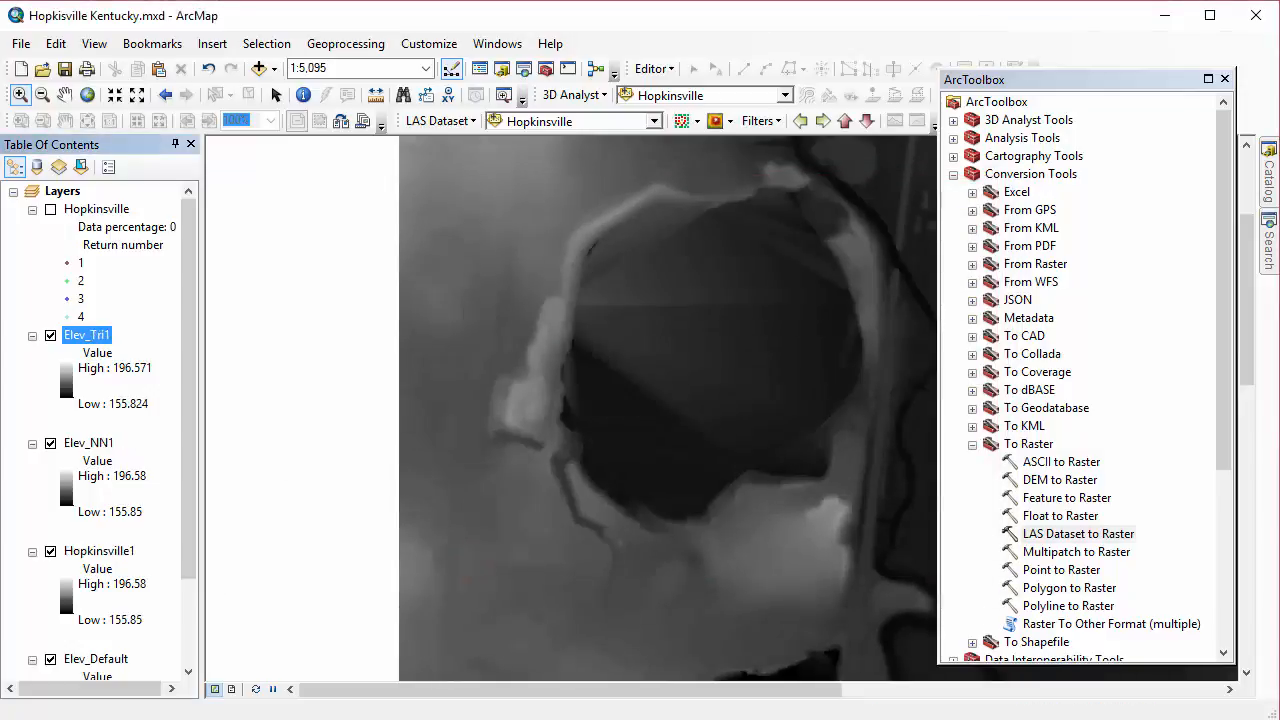
- Set up a LAS Dataset to Raster conversion of Hopkinsville with the output raster named Elev_TriNN1
{"action": "double_click", "coordinate": [1078, 533]}
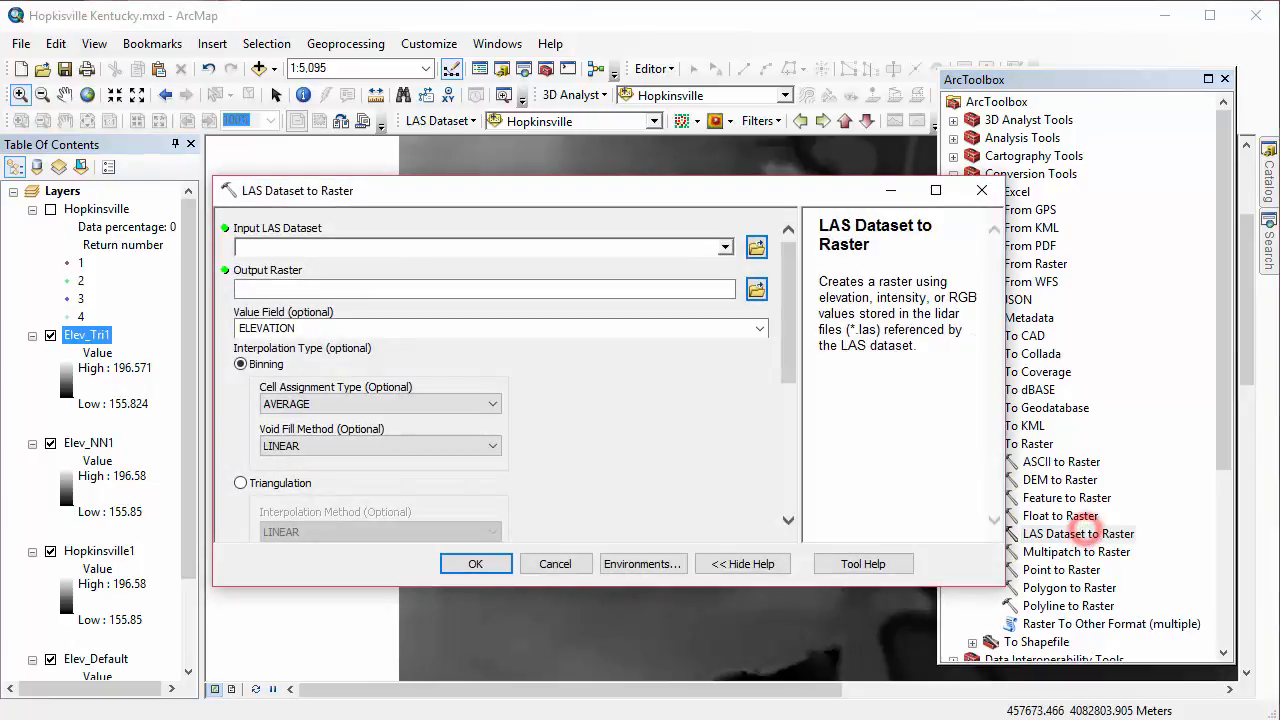
{"action": "left_click", "coordinate": [725, 246]}
{"action": "left_click", "coordinate": [447, 266]}
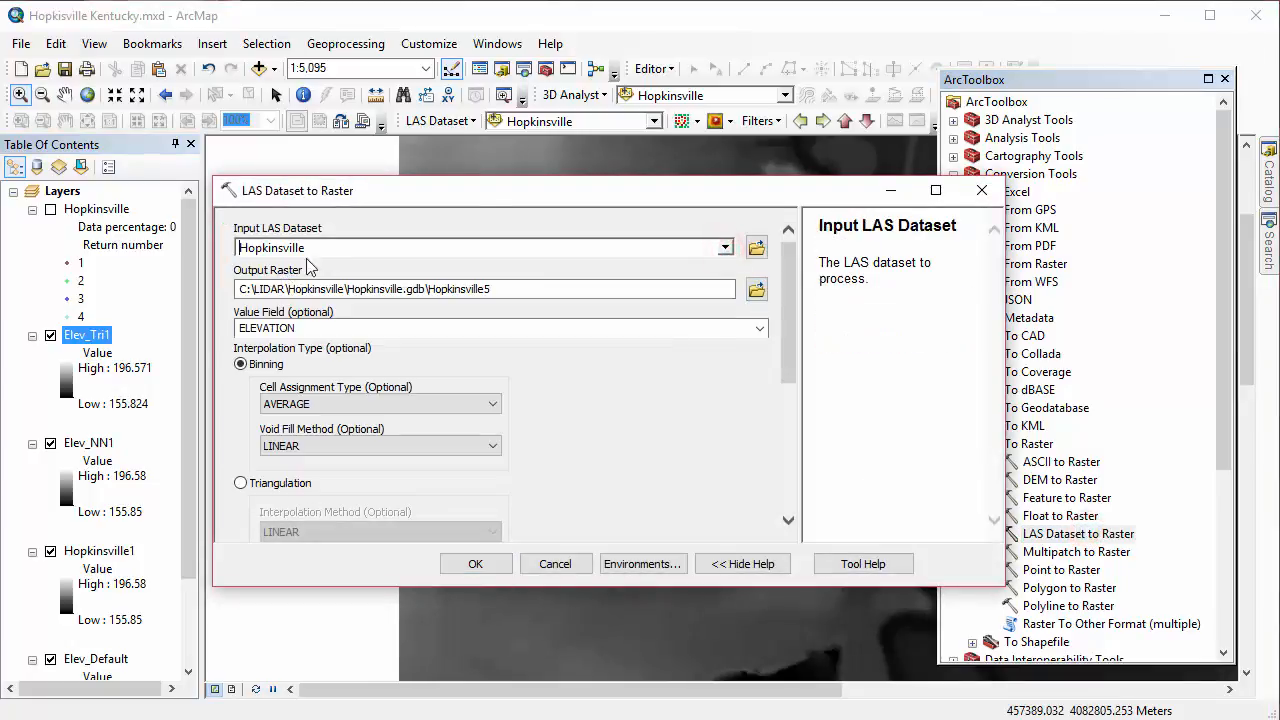
{"action": "left_click", "coordinate": [525, 288]}
{"action": "left_click_drag", "start_coordinate": [490, 287], "coordinate": [430, 289]}
{"action": "type", "text": "Elev_TriNN1"}
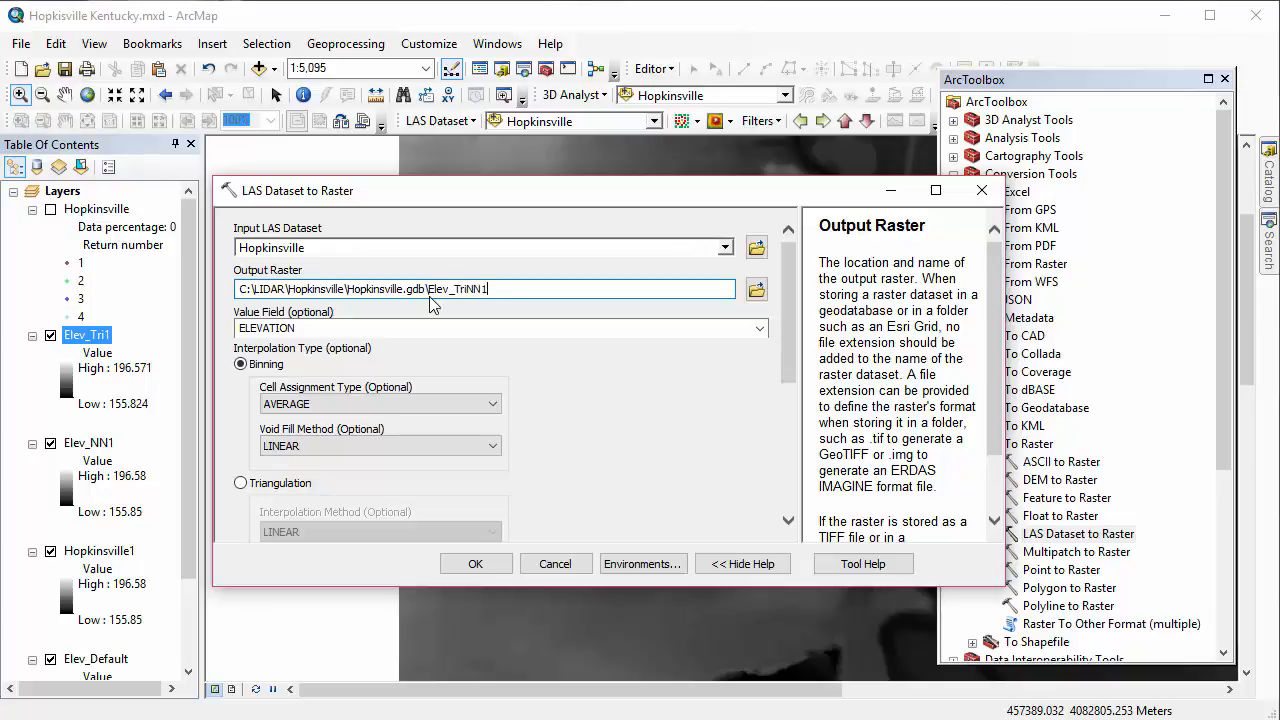
- Run the conversion with Triangulation interpolation, the NATURAL_NEIGHBOR method, no point thinning and a cell size of 1 meter
{"action": "scroll", "coordinate": [785, 390], "scroll_direction": "down", "scroll_amount": 3}
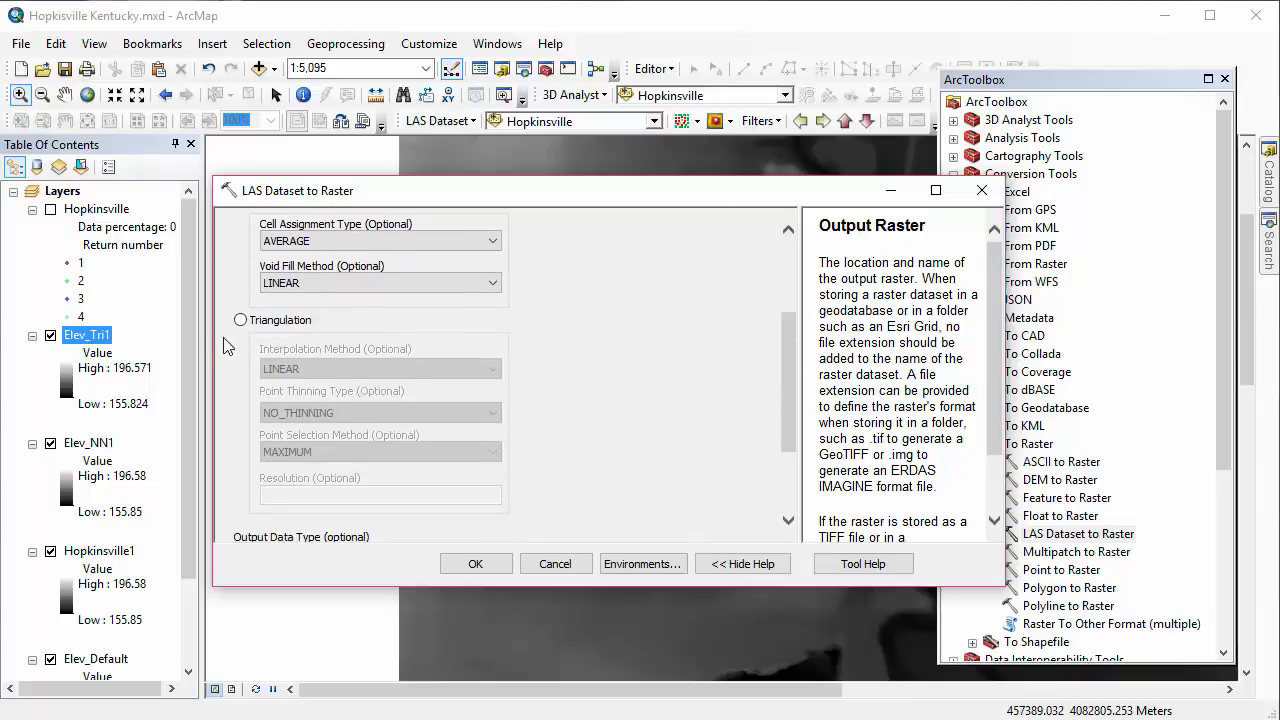
{"action": "left_click", "coordinate": [241, 319]}
{"action": "left_click", "coordinate": [492, 369]}
{"action": "left_click", "coordinate": [460, 396]}
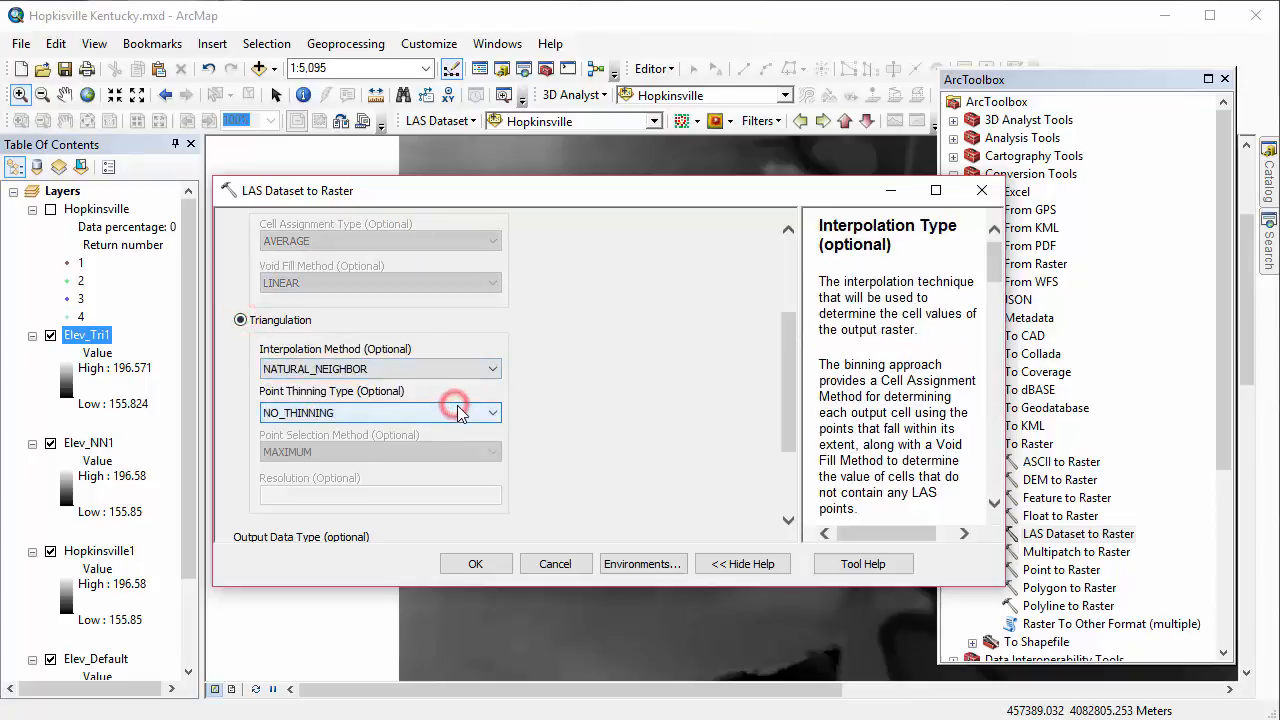
{"action": "scroll", "coordinate": [794, 409], "scroll_direction": "down", "scroll_amount": 3}
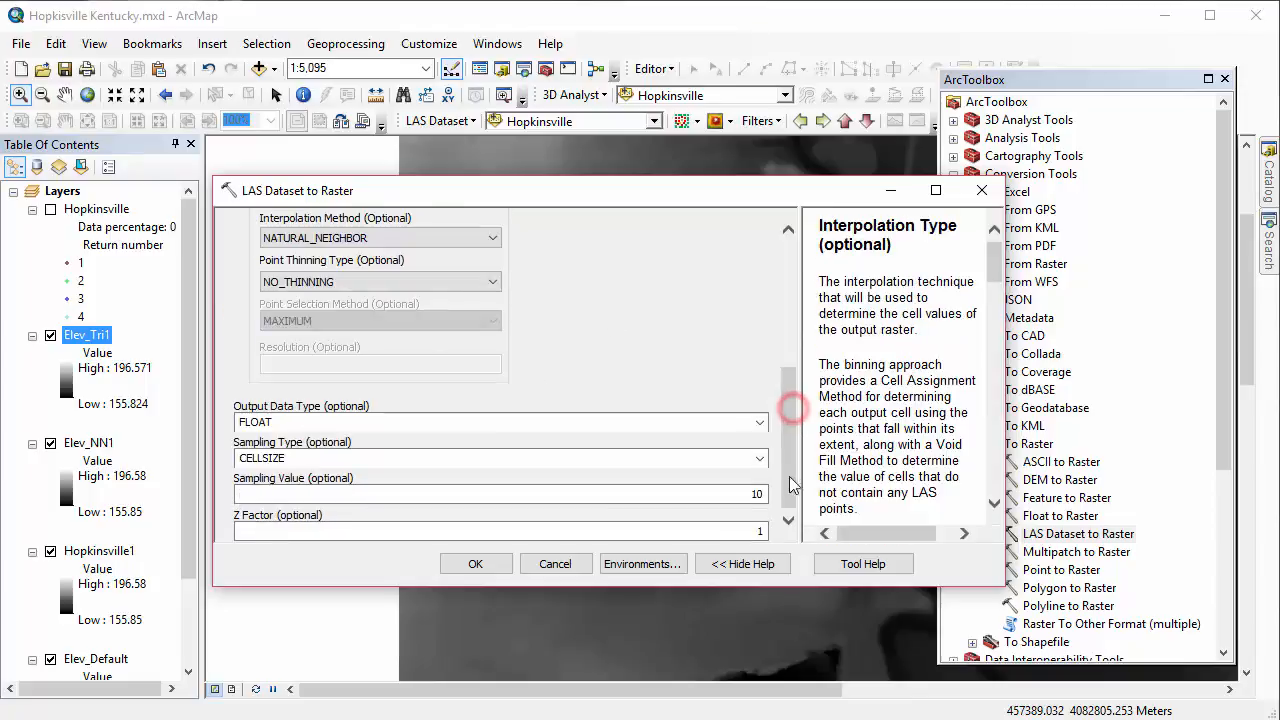
{"action": "left_click", "coordinate": [750, 494]}
{"action": "left_click", "coordinate": [475, 563]}
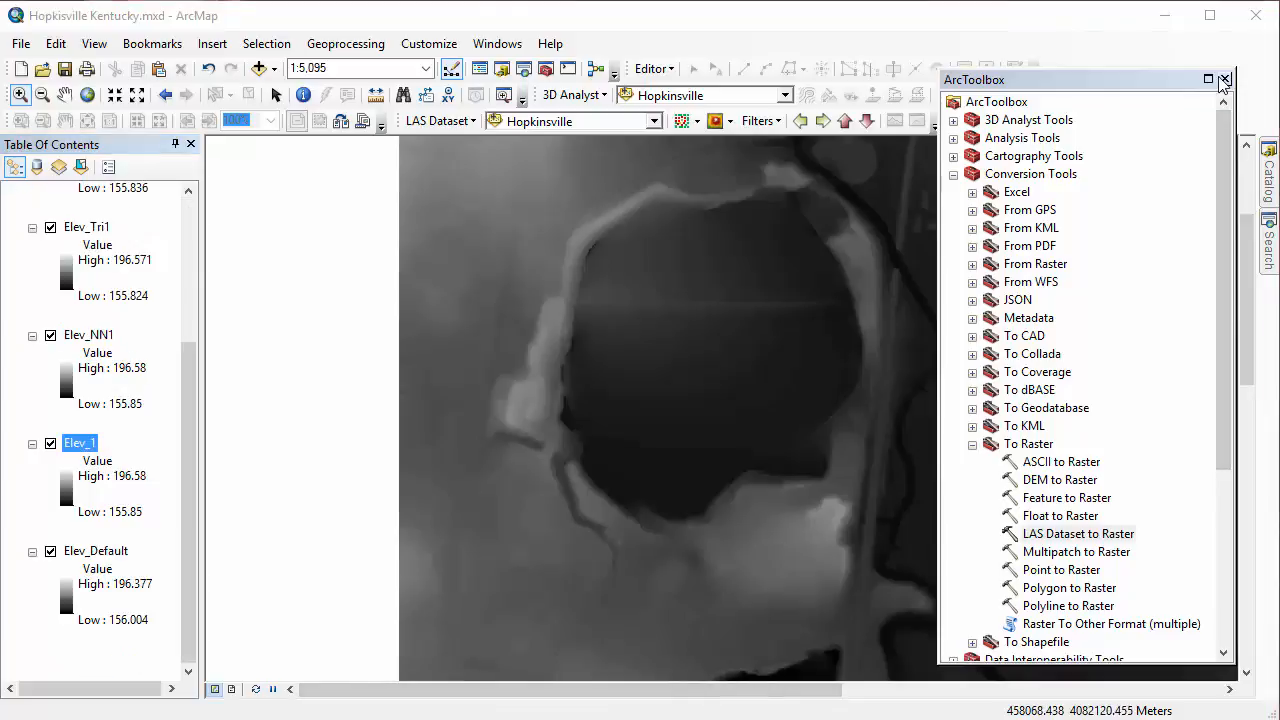
- Swipe the elevation raster up and down over the circular depression with the Image Analysis swipe tool to compare it with the layers beneath
{"action": "left_click", "coordinate": [1224, 79]}
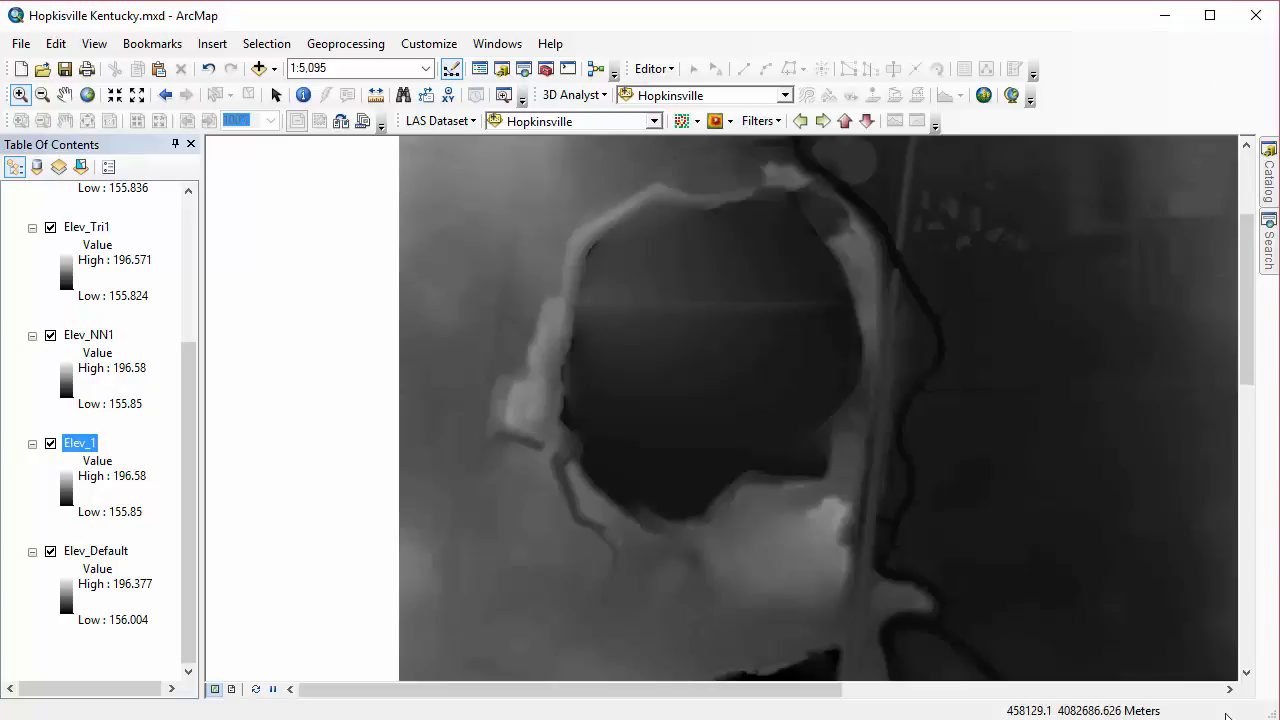
{"action": "left_click", "coordinate": [496, 44]}
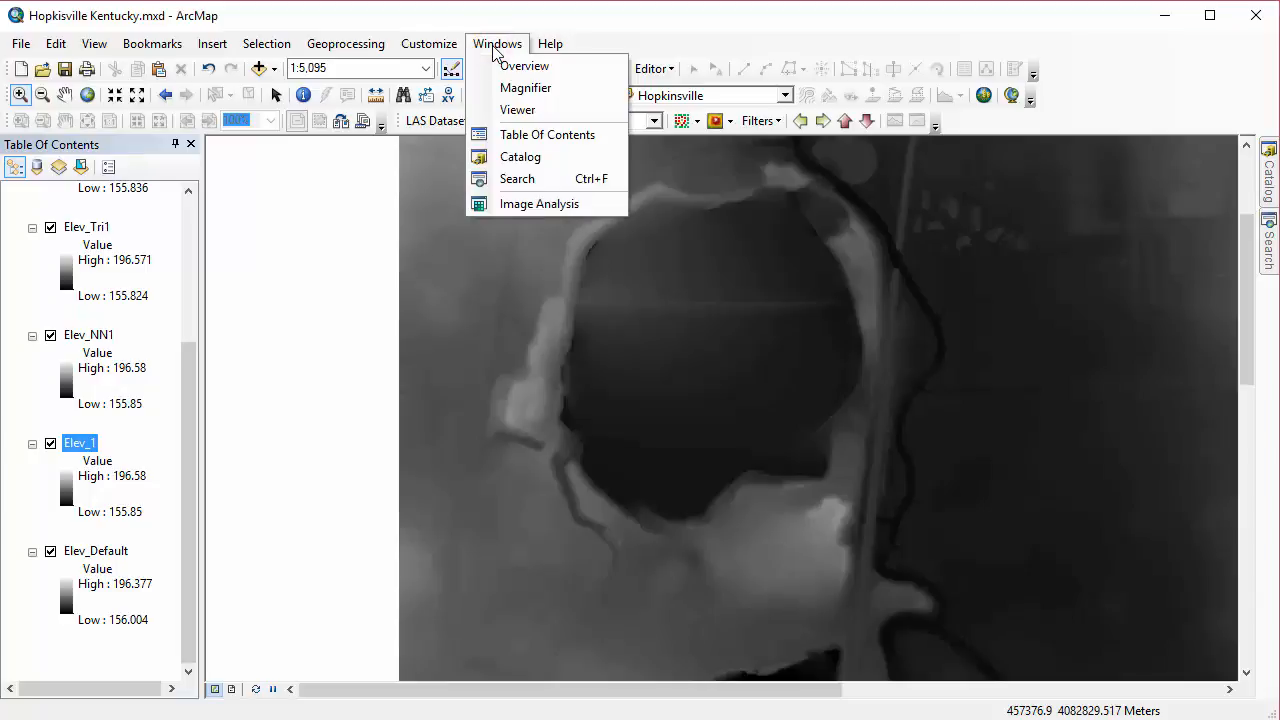
{"action": "left_click", "coordinate": [528, 204]}
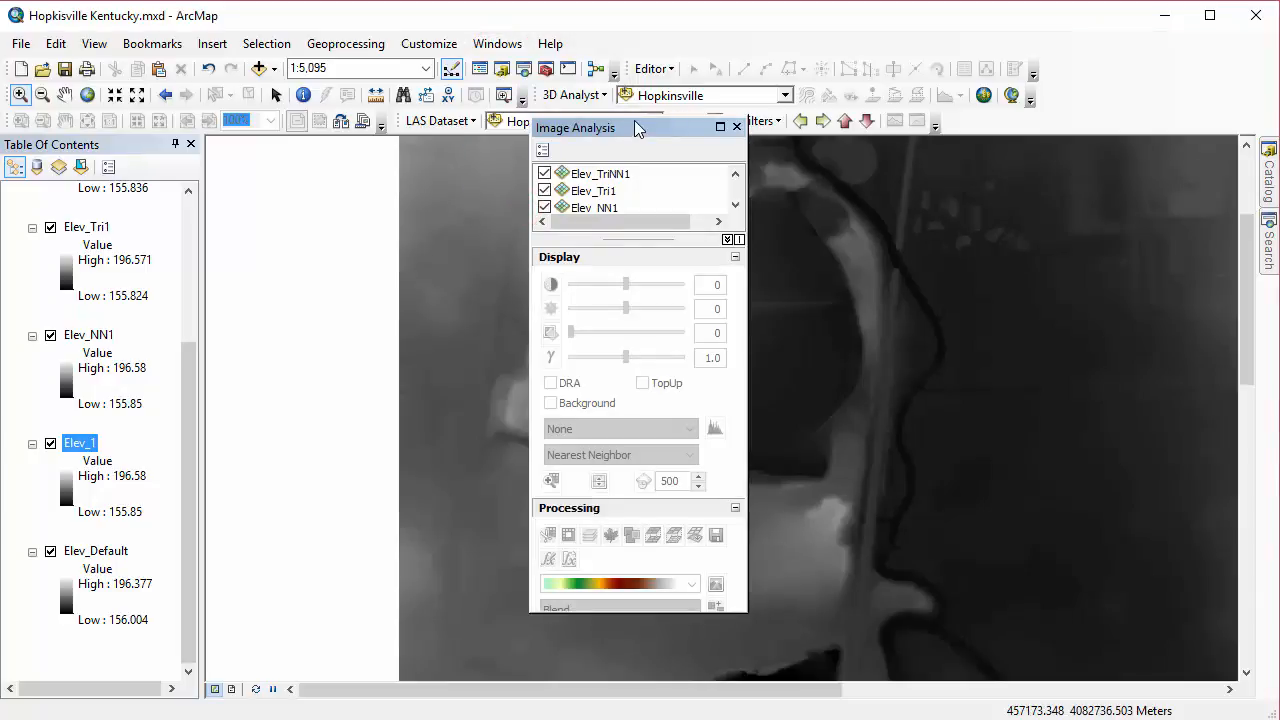
{"action": "left_click_drag", "start_coordinate": [638, 128], "coordinate": [347, 157]}
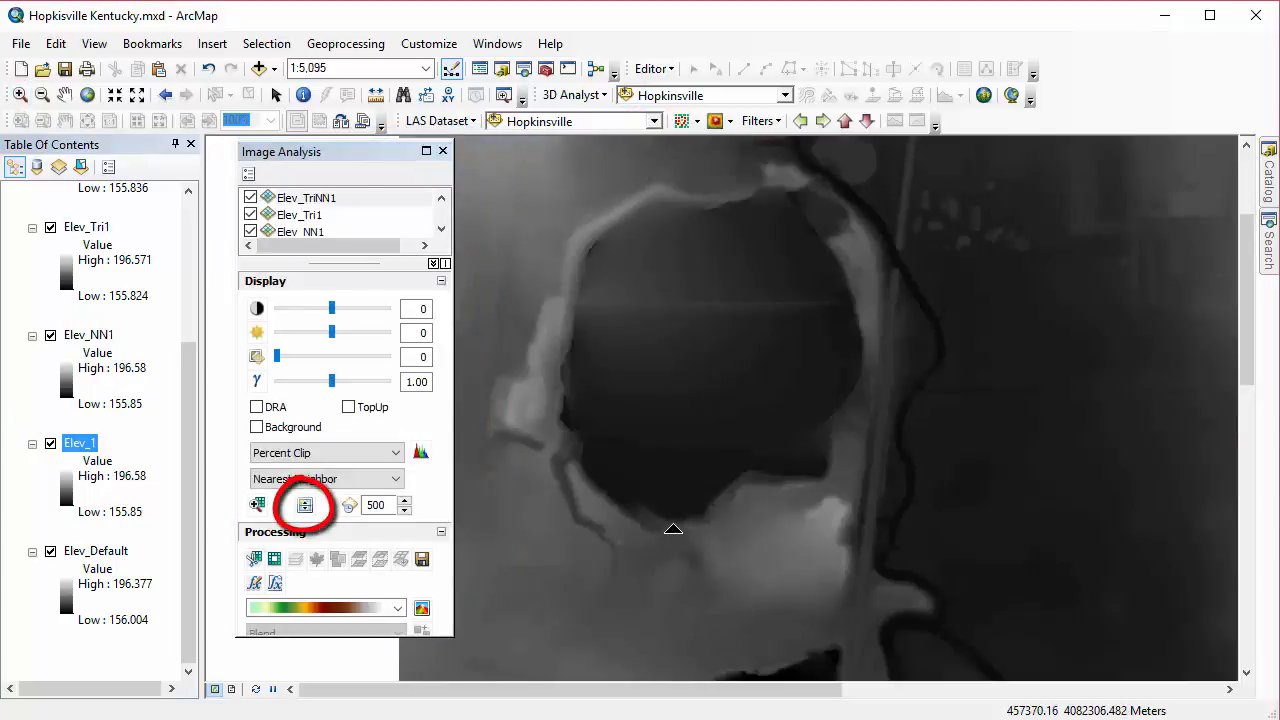
{"action": "left_click_drag", "start_coordinate": [672, 528], "coordinate": [651, 161]}
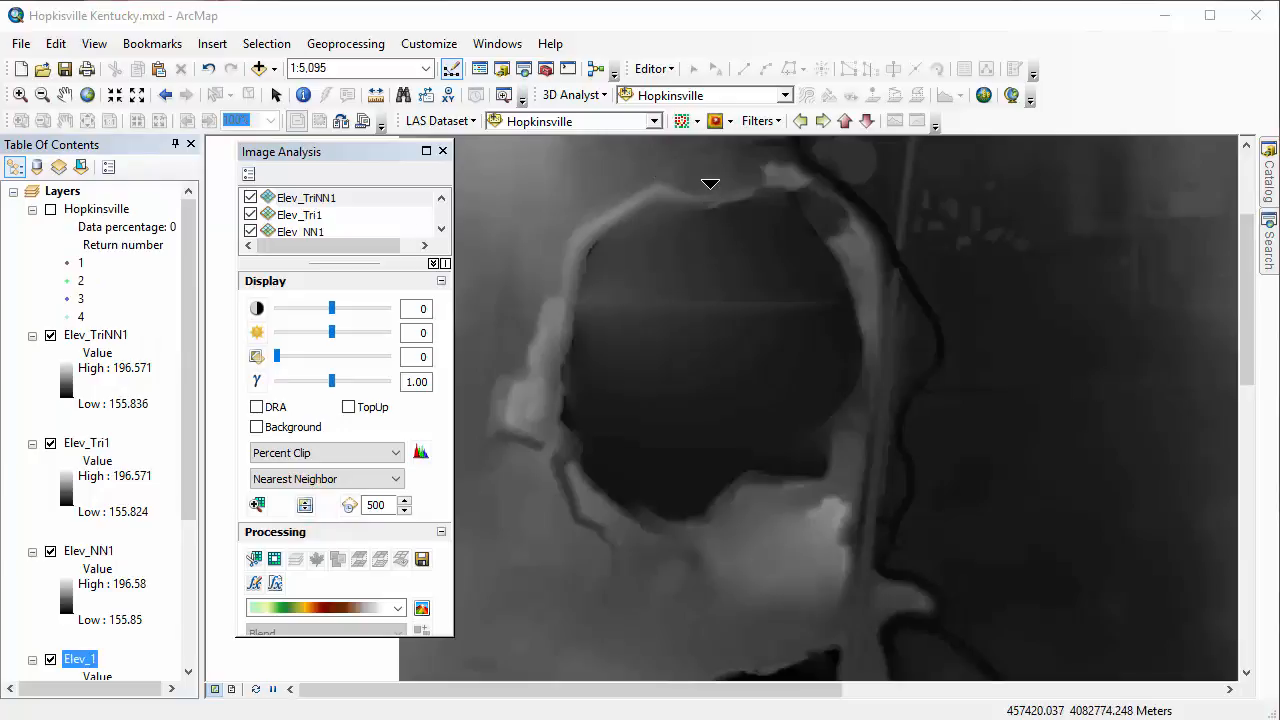
{"action": "left_click_drag", "start_coordinate": [709, 183], "coordinate": [726, 509]}
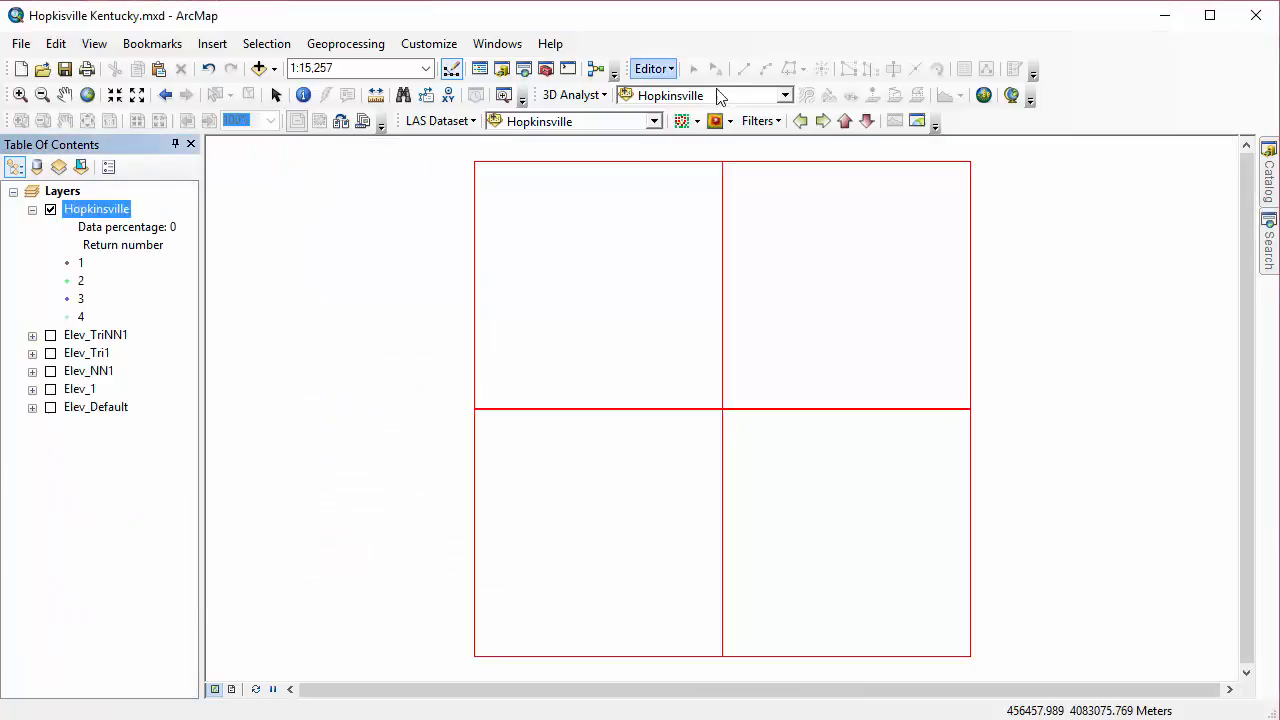
- Filter the LAS dataset to first returns and set up a LAS Dataset to Raster conversion of Hopkinsville with output raster DSM_NN1
{"action": "left_click", "coordinate": [766, 121]}
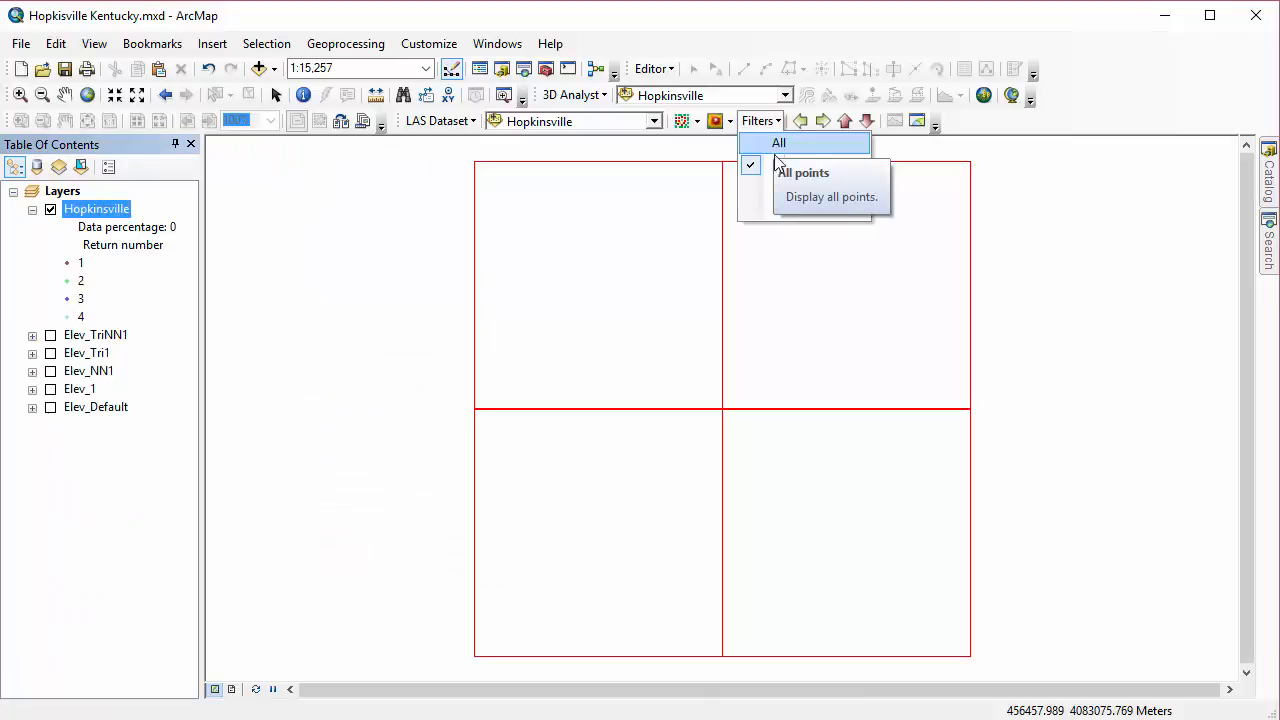
{"action": "left_click", "coordinate": [775, 209]}
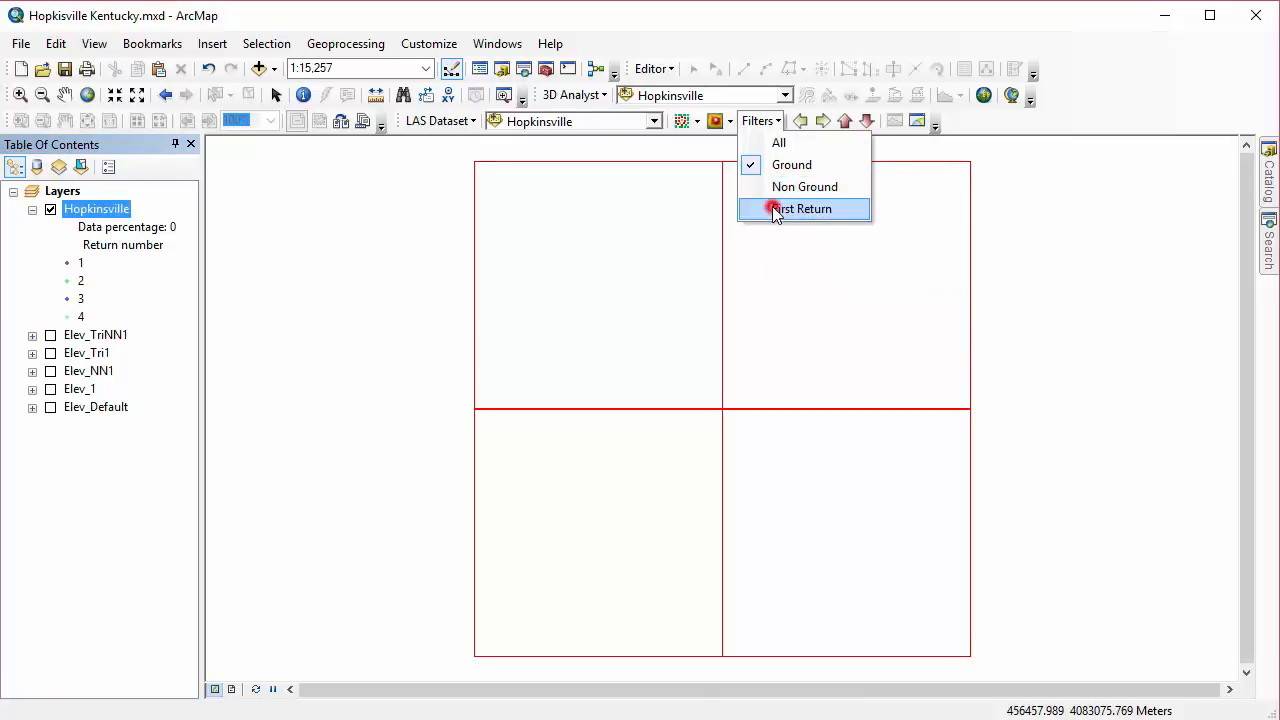
{"action": "left_click", "coordinate": [545, 68]}
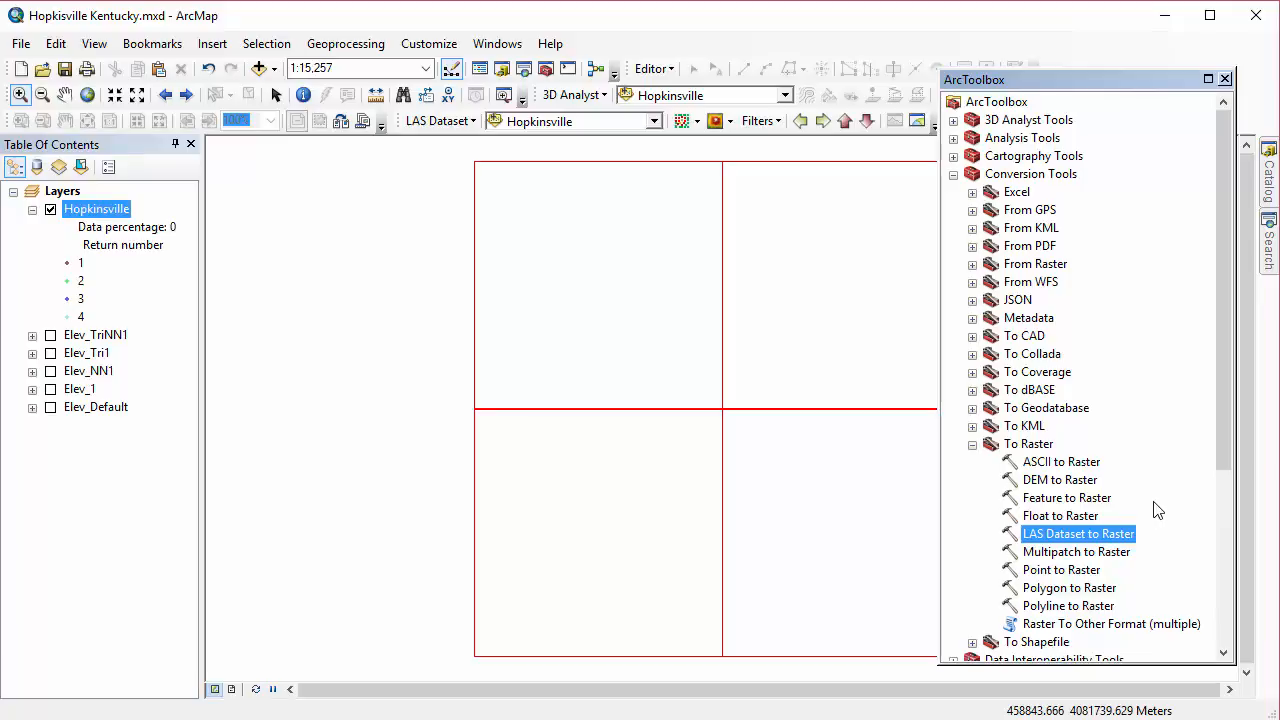
{"action": "double_click", "coordinate": [1080, 540]}
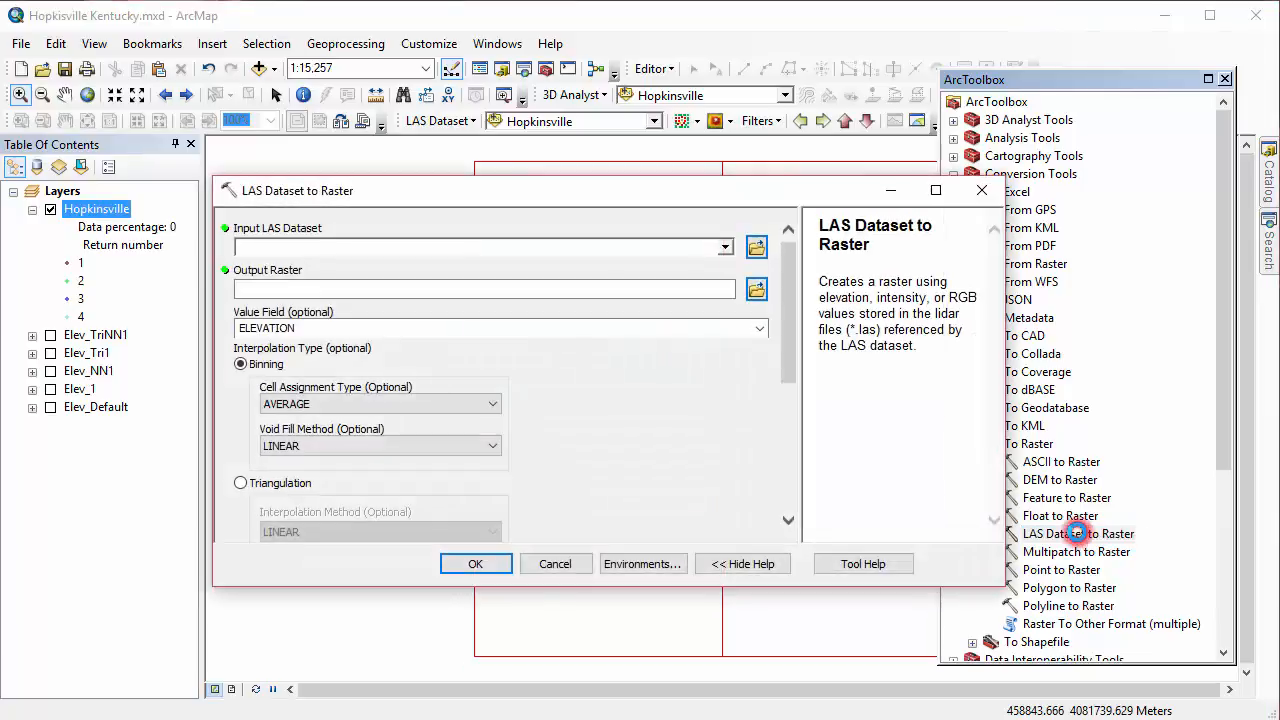
{"action": "left_click", "coordinate": [724, 248]}
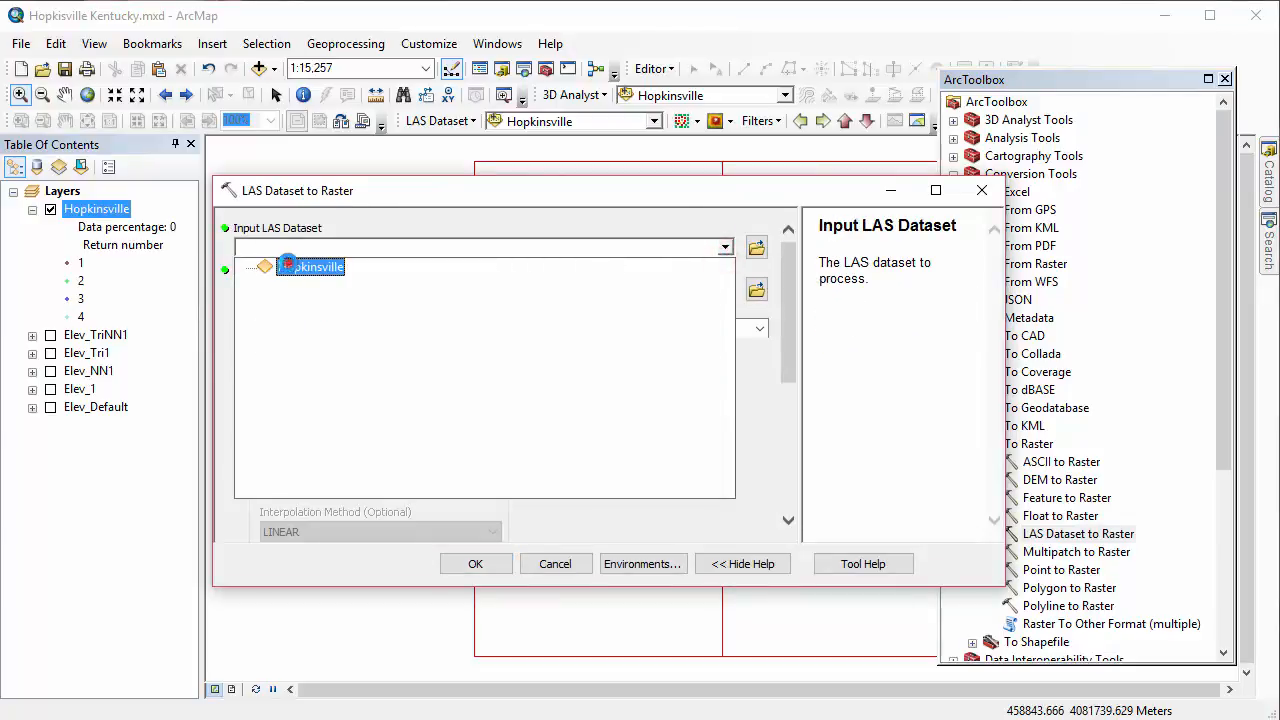
{"action": "left_click", "coordinate": [310, 267]}
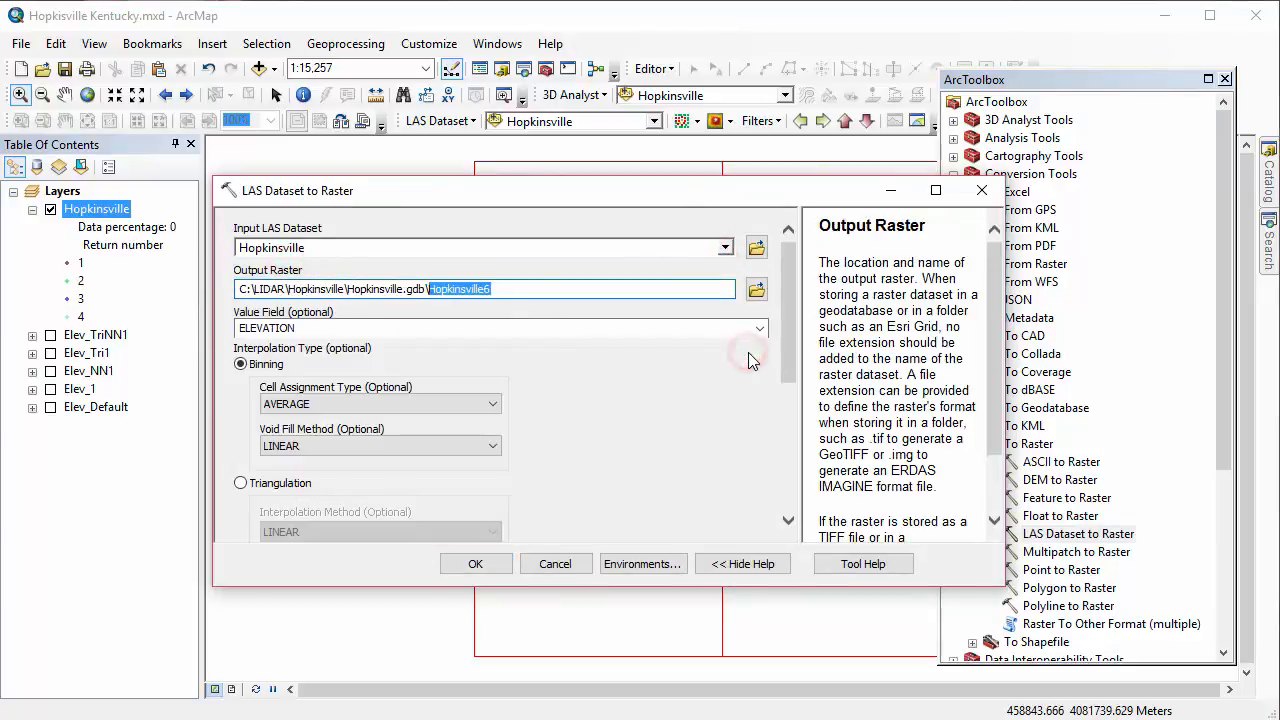
{"action": "type", "text": "DSM_NN1"}
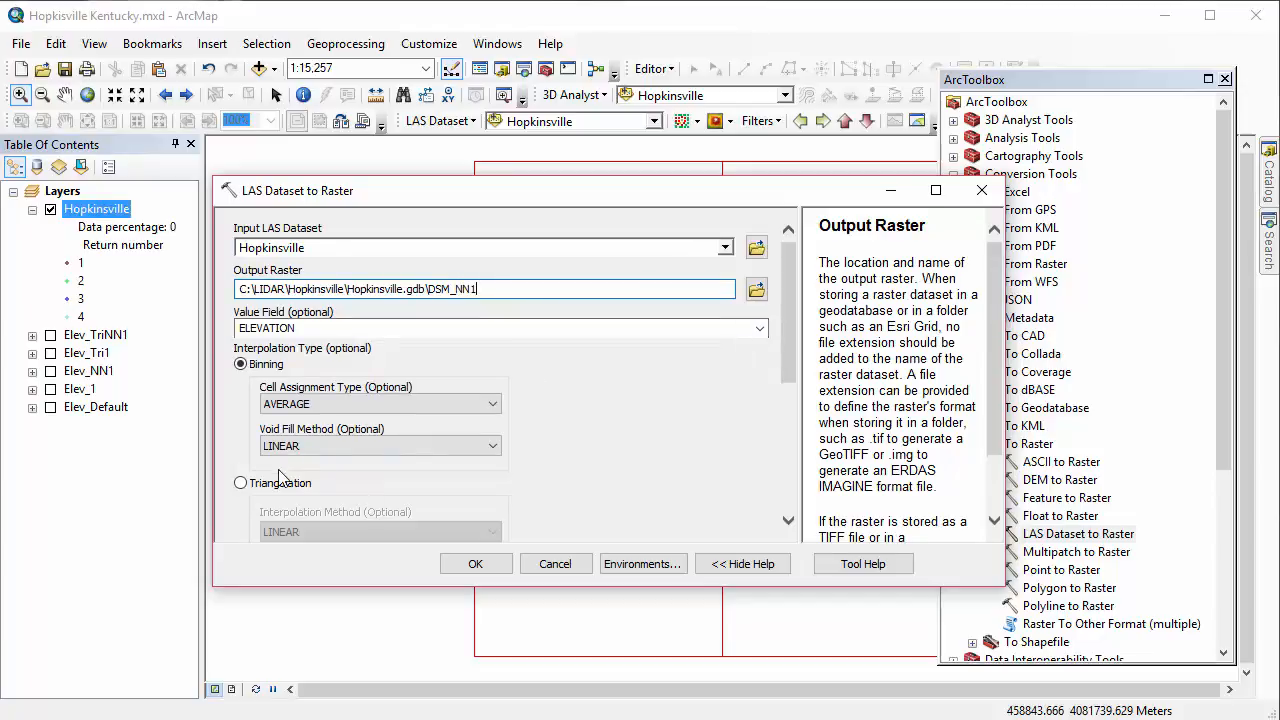
- Run the conversion with Binning interpolation, AVERAGE cell assignment, natural neighbor void fill and a CELLSIZE sampling value of 1
{"action": "scroll", "coordinate": [280, 467], "scroll_direction": "down", "scroll_amount": 1}
{"action": "scroll", "coordinate": [280, 467], "scroll_direction": "down", "scroll_amount": 1}
{"action": "left_click", "coordinate": [440, 345]}
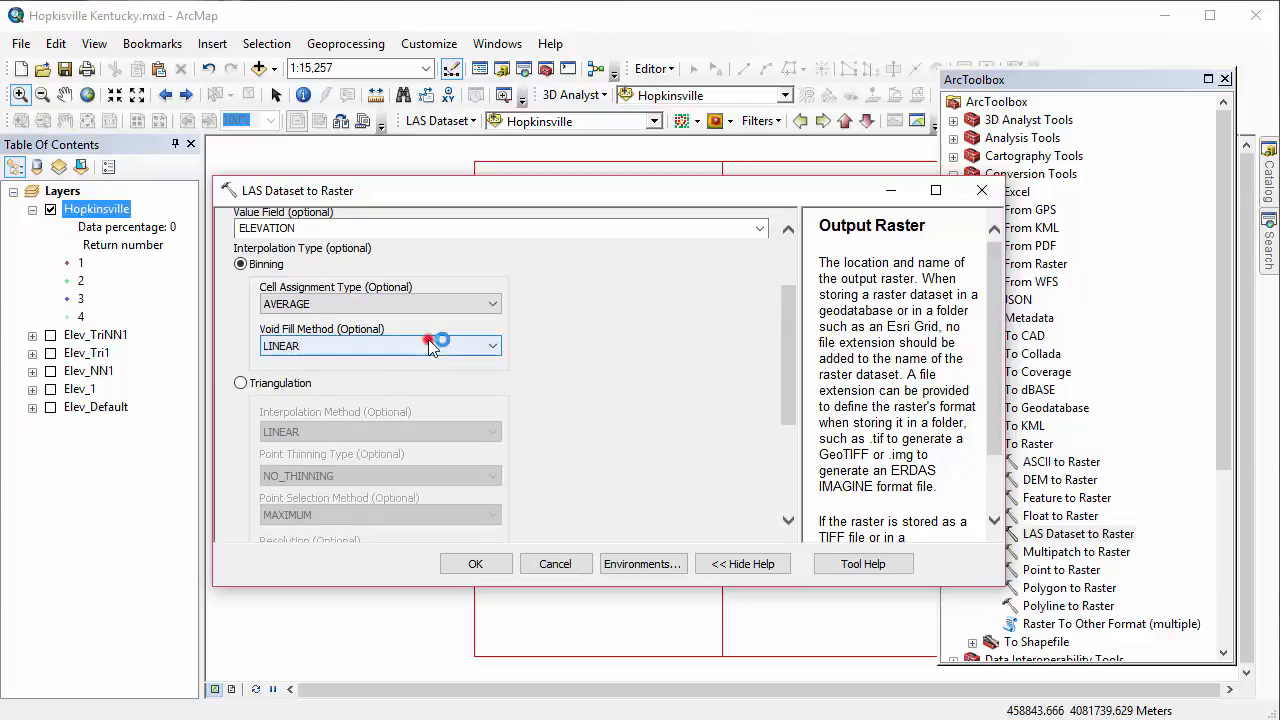
{"action": "left_click", "coordinate": [404, 410]}
{"action": "left_click", "coordinate": [796, 414]}
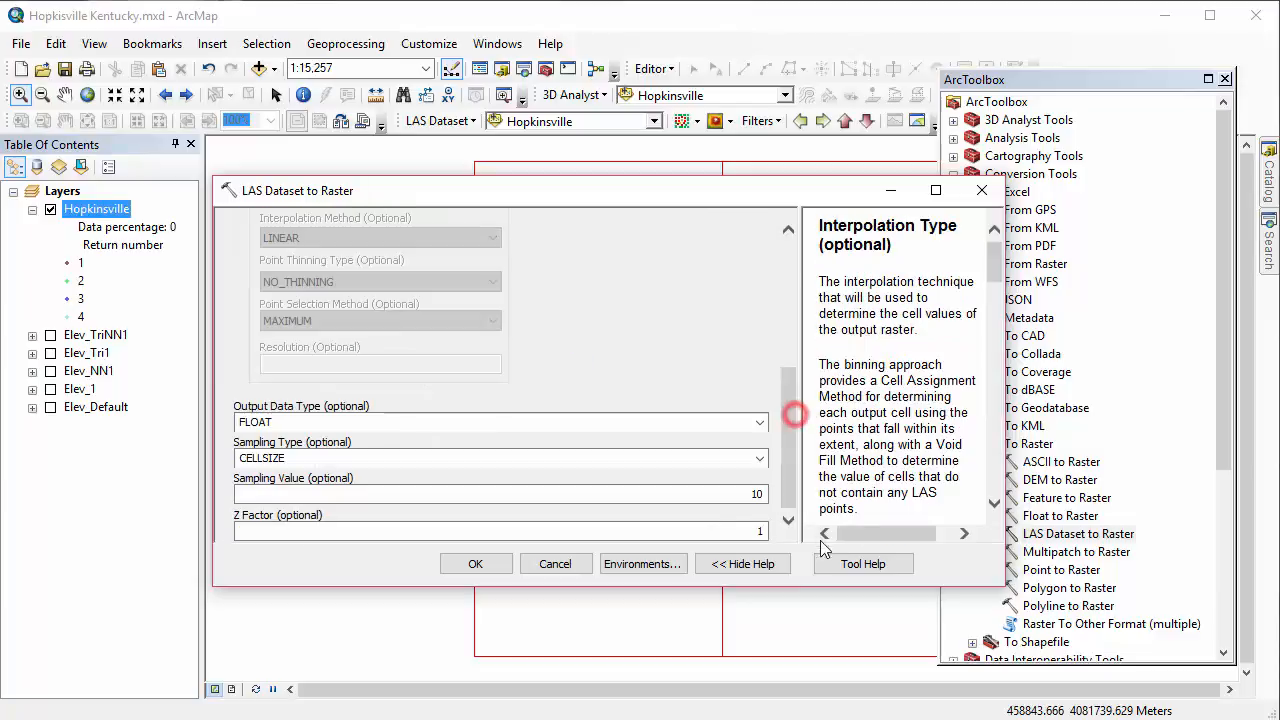
{"action": "double_click", "coordinate": [735, 493]}
{"action": "type", "text": "1"}
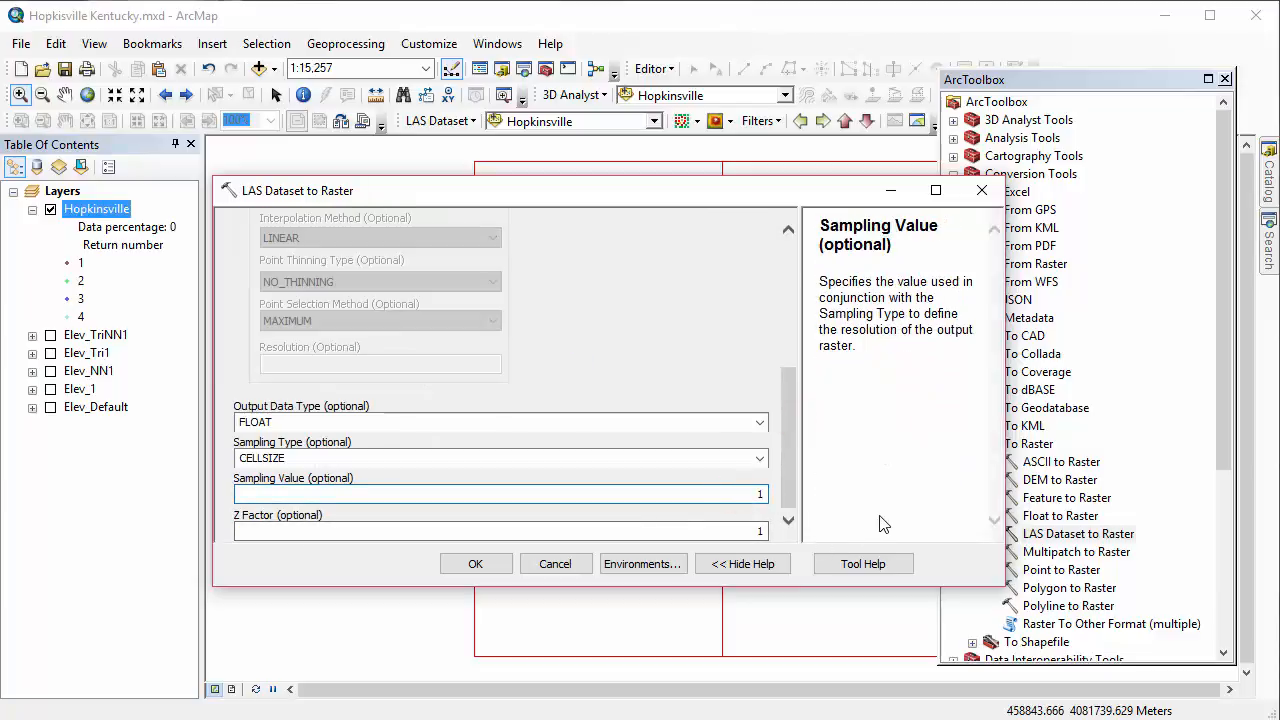
{"action": "left_click", "coordinate": [455, 564]}
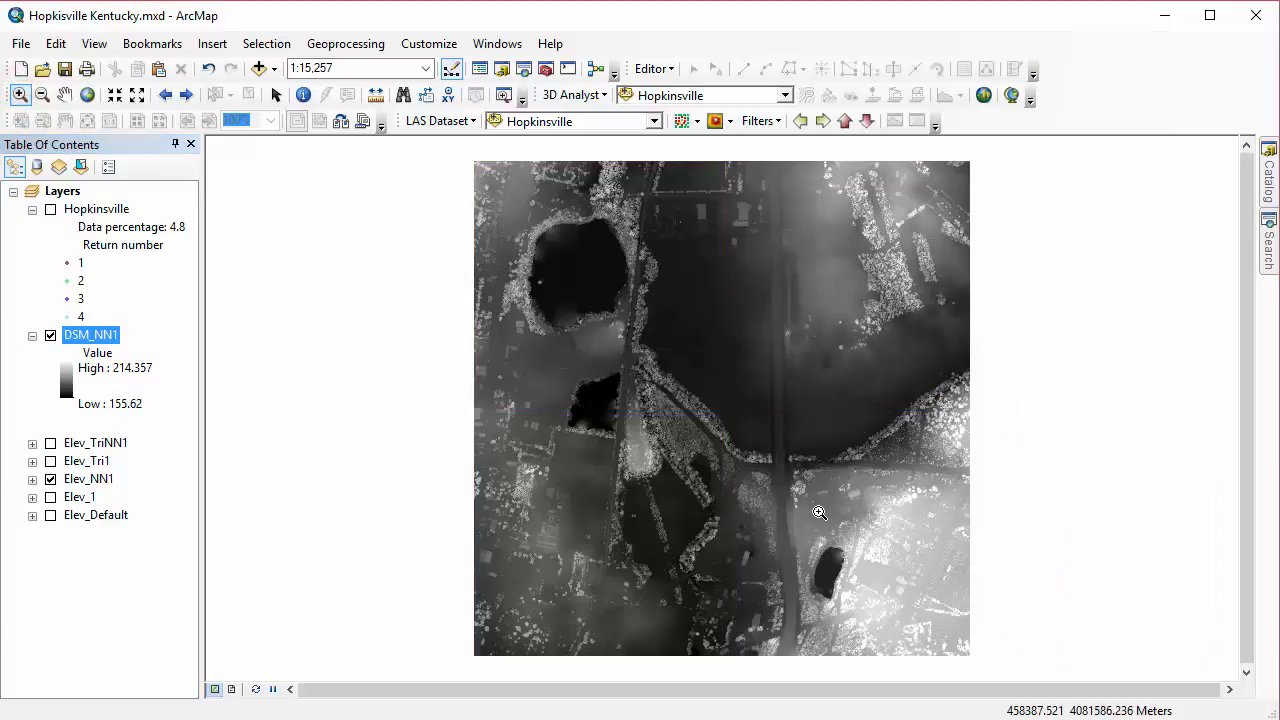
- Swipe DSM_NN1 over the area around the small southeastern pond to compare the surface model with Elev_NN1 beneath it
{"action": "left_click_drag", "start_coordinate": [818, 510], "coordinate": [893, 586]}
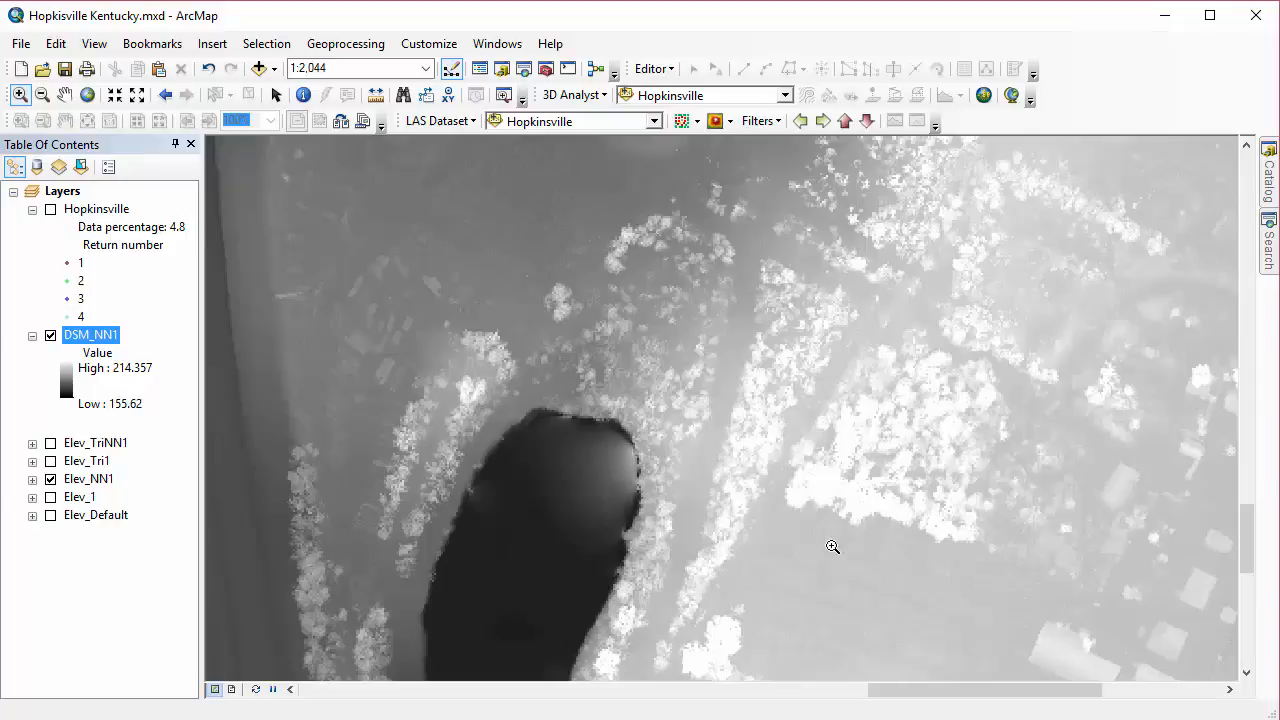
{"action": "left_click", "coordinate": [482, 44]}
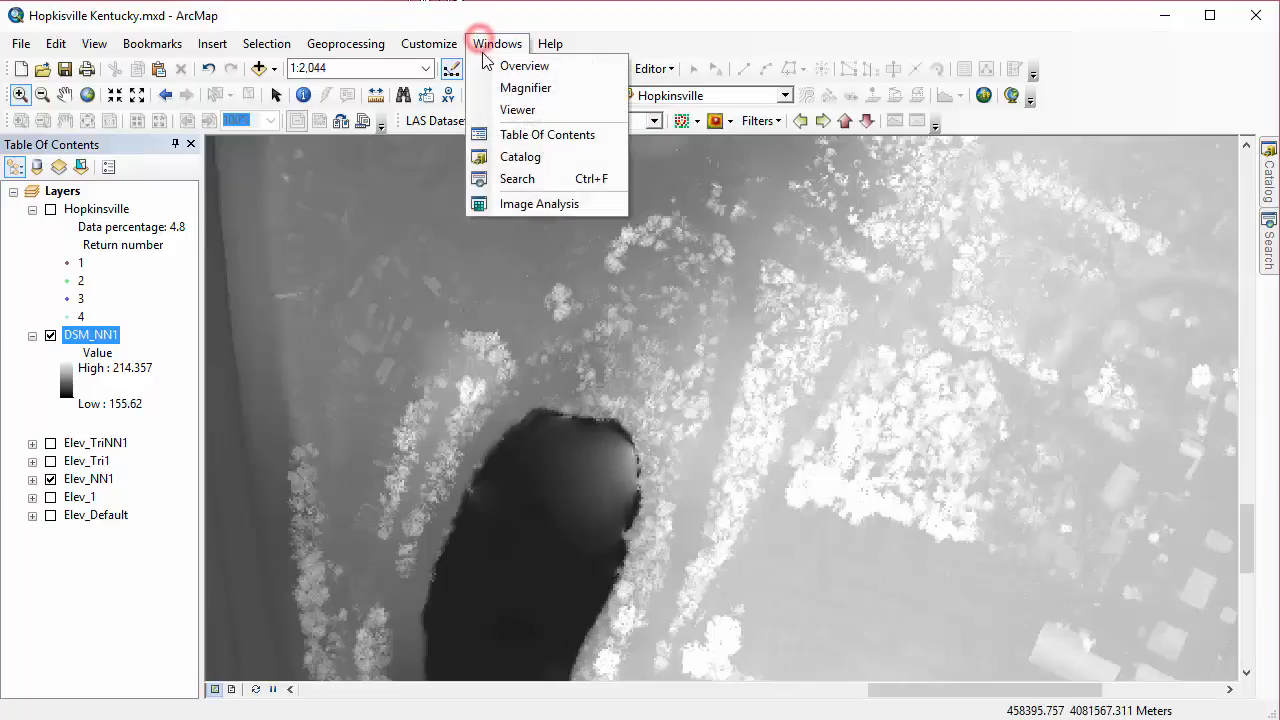
{"action": "left_click", "coordinate": [531, 205]}
{"action": "left_click_drag", "start_coordinate": [395, 160], "coordinate": [1047, 173]}
{"action": "left_click", "coordinate": [985, 210]}
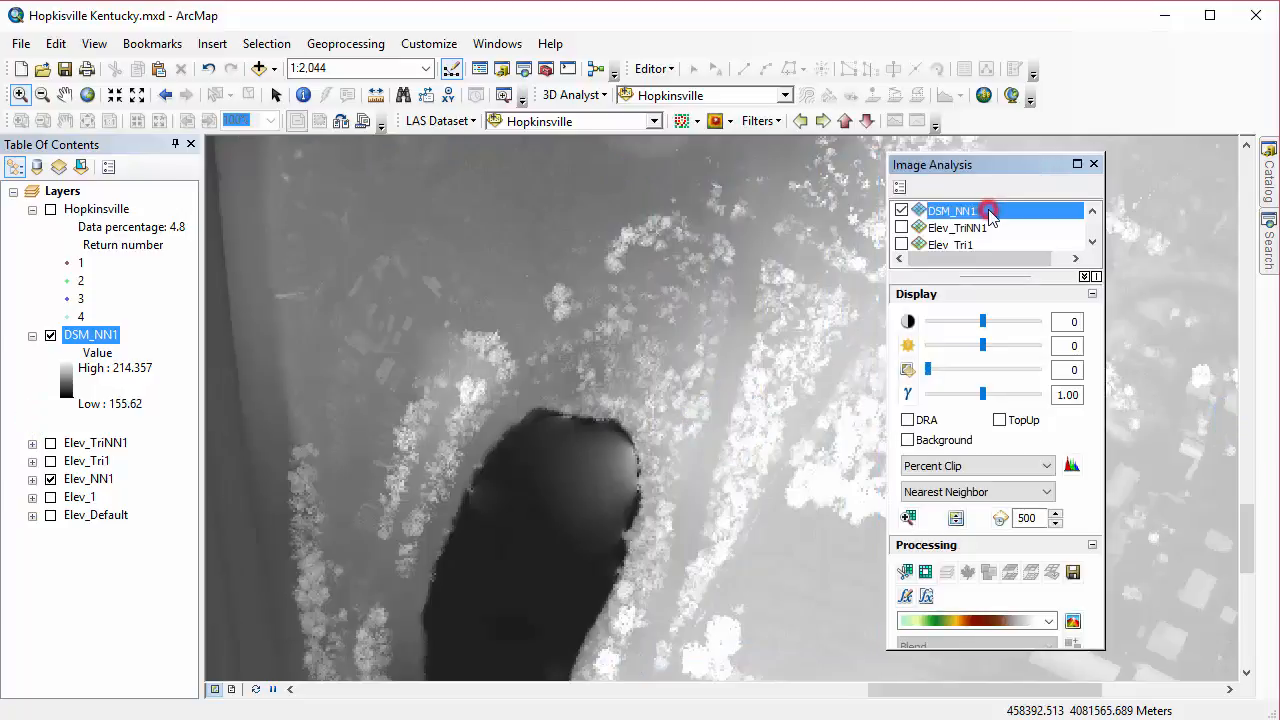
{"action": "left_click", "coordinate": [956, 517]}
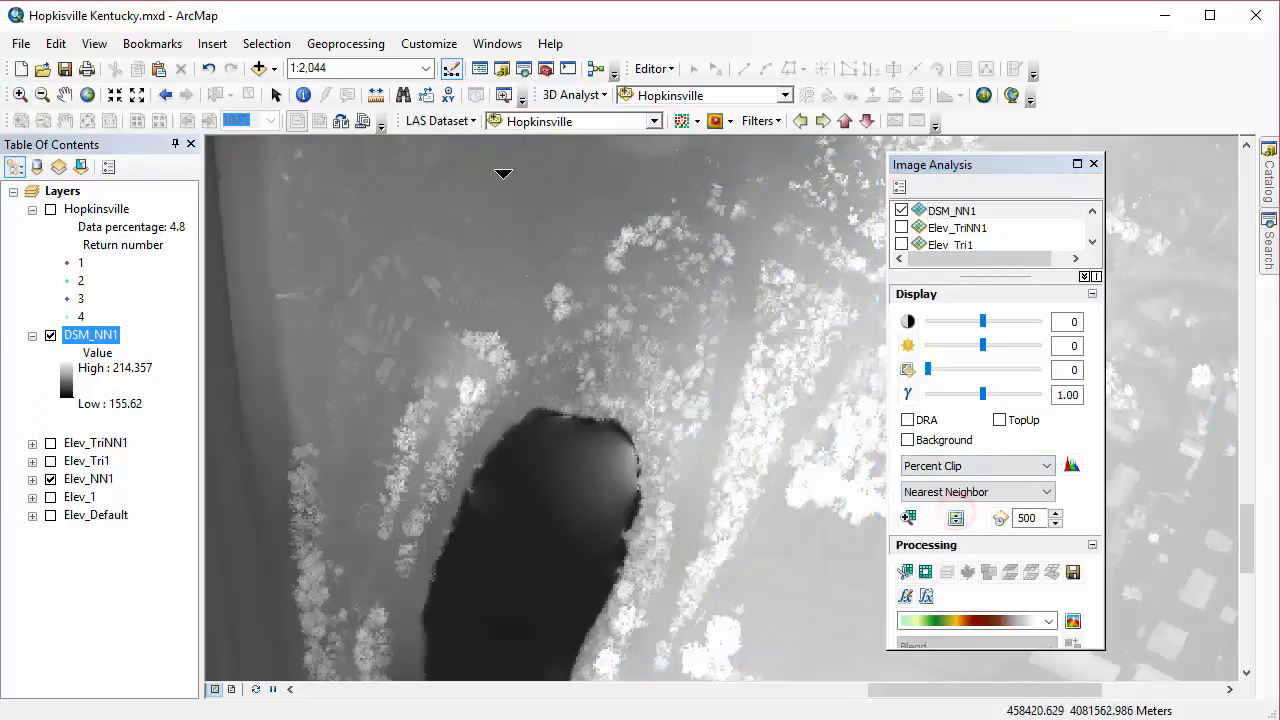
{"action": "left_click_drag", "start_coordinate": [499, 165], "coordinate": [510, 673]}
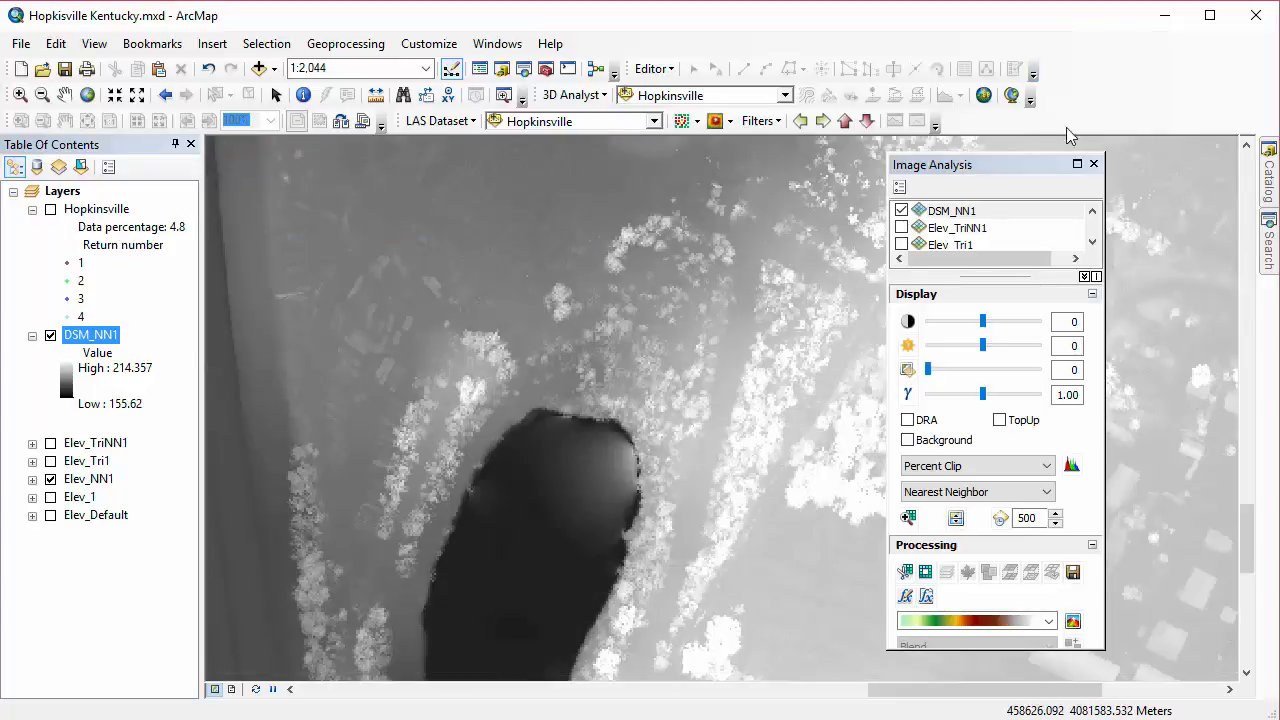
{"action": "left_click", "coordinate": [1094, 164]}
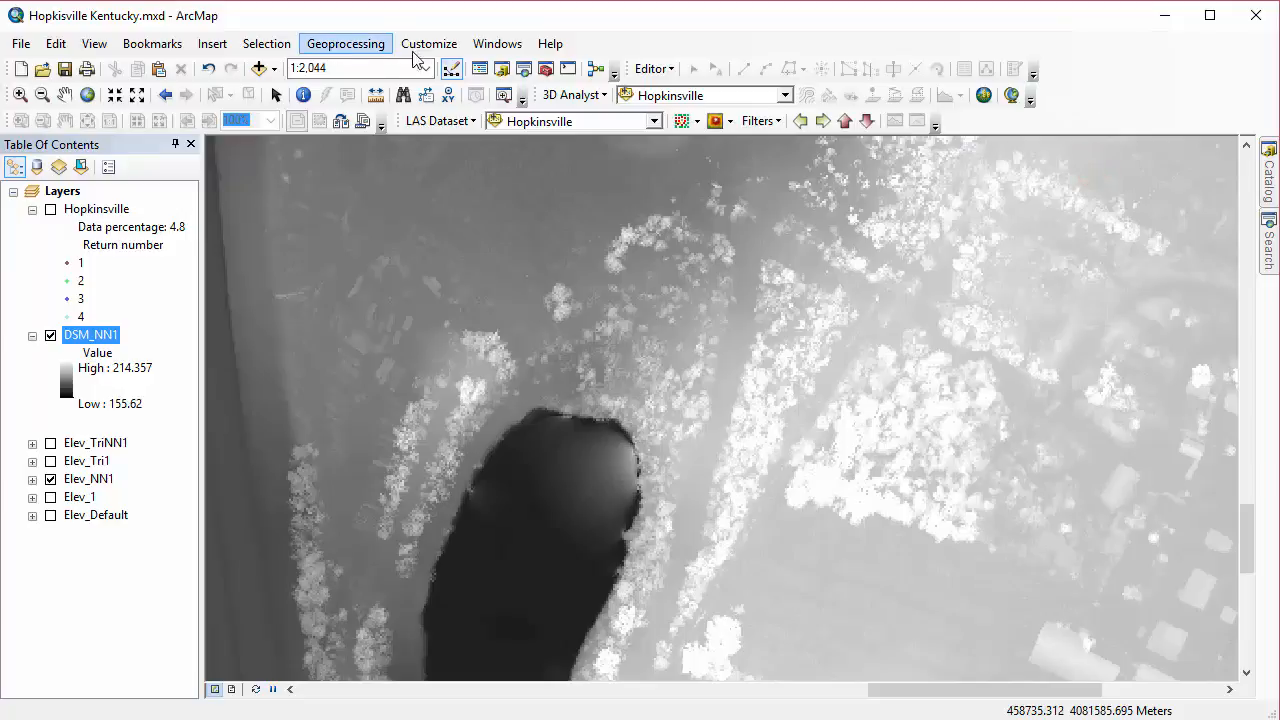
- Run the Spatial Analyst Aspect surface tool on Elev_NN1 with the output raster Aspect_Elev_1
{"action": "left_click", "coordinate": [545, 70]}
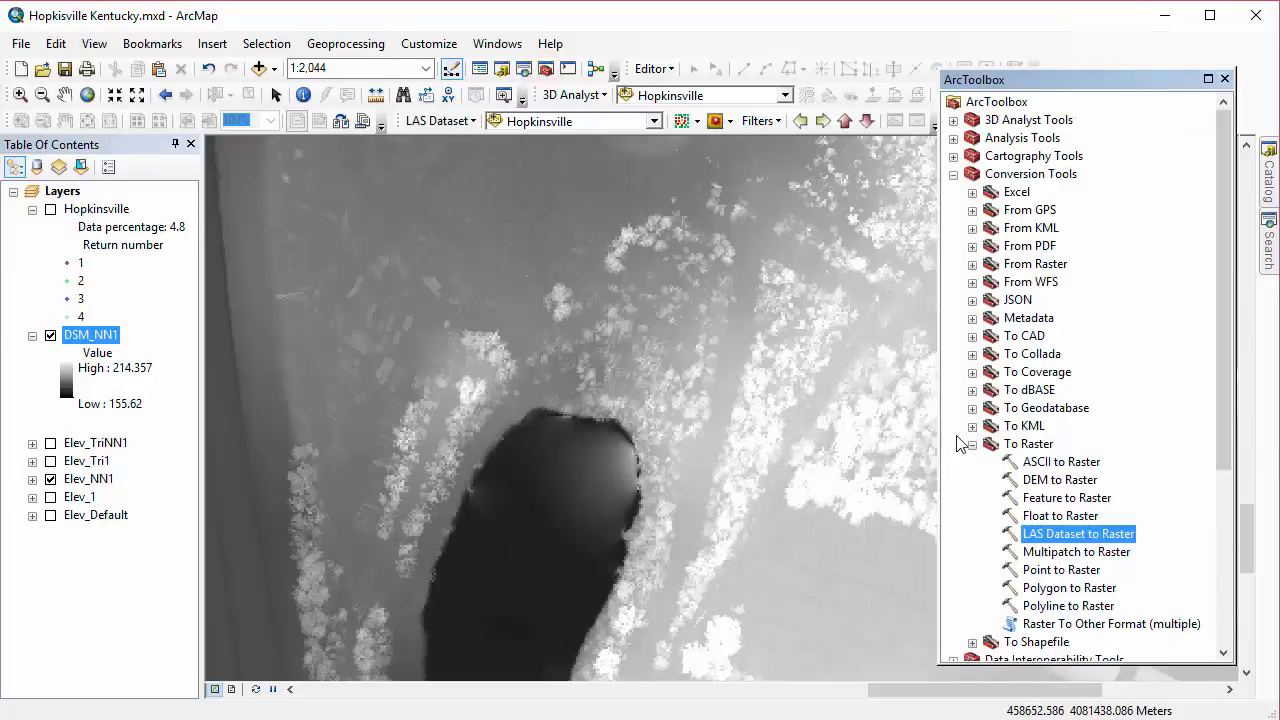
{"action": "left_click", "coordinate": [953, 175]}
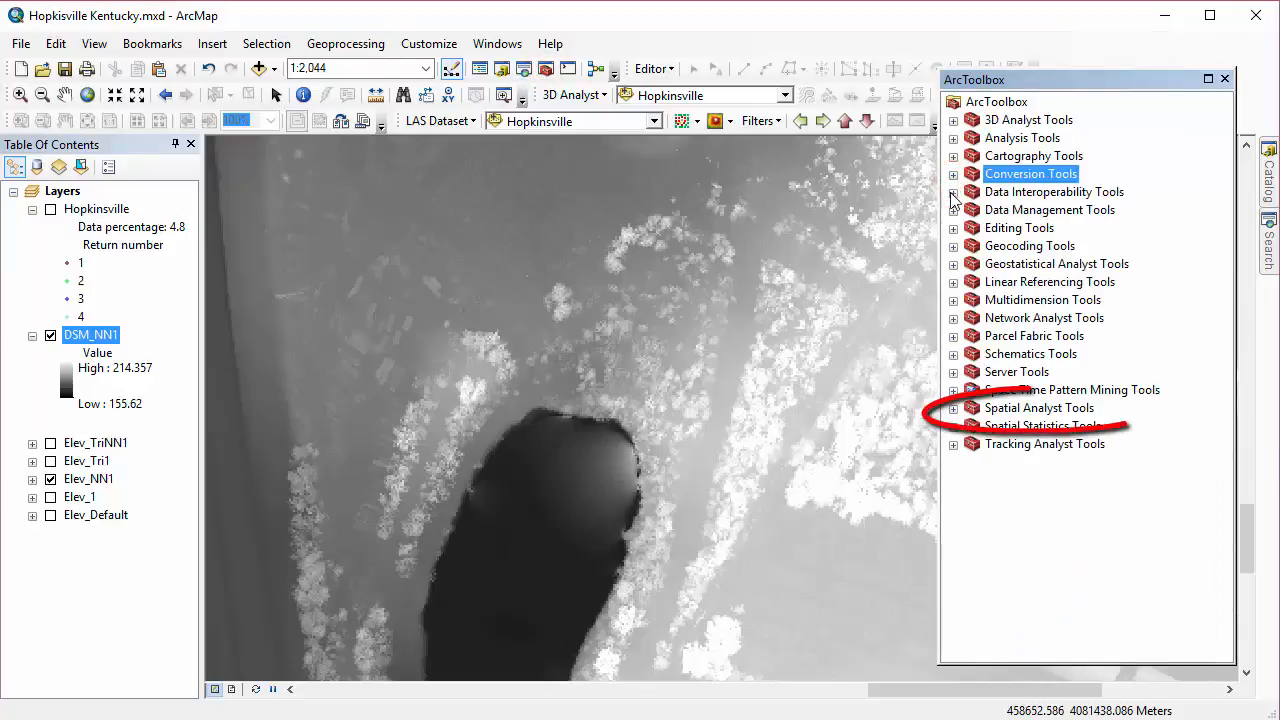
{"action": "left_click", "coordinate": [954, 408]}
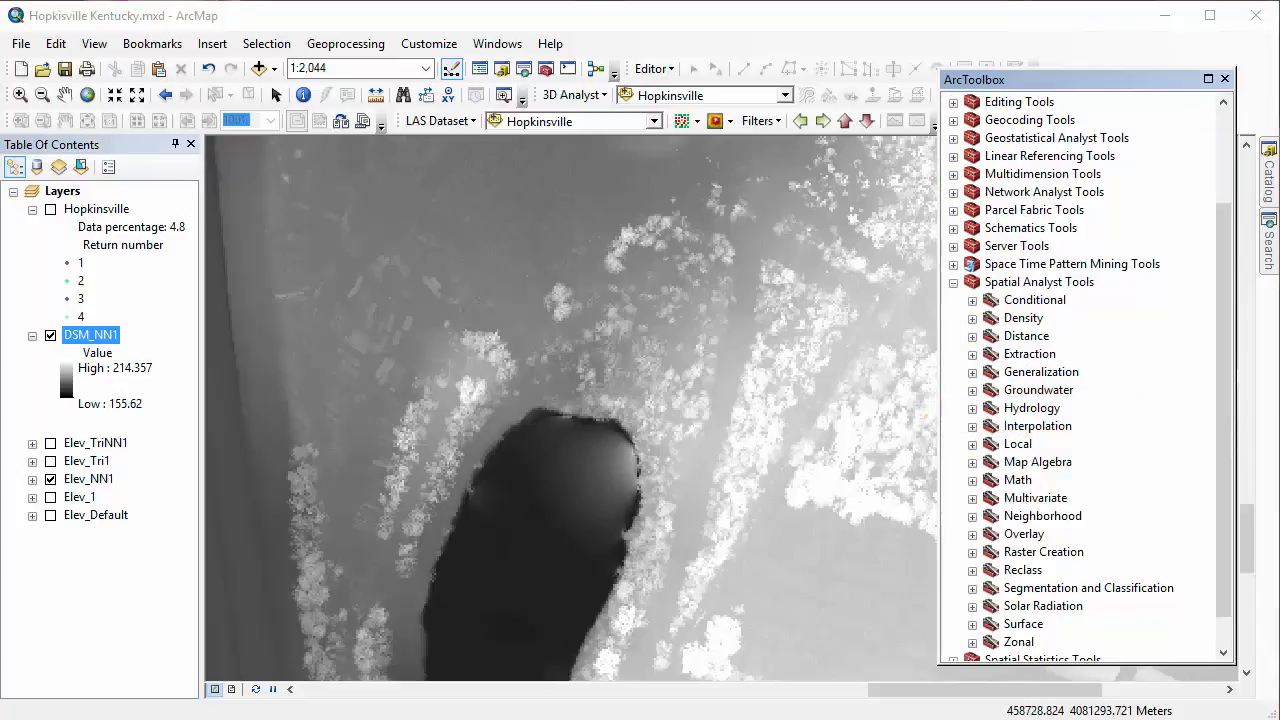
{"action": "scroll", "coordinate": [1015, 568], "scroll_direction": "down", "scroll_amount": 1}
{"action": "left_click", "coordinate": [973, 589]}
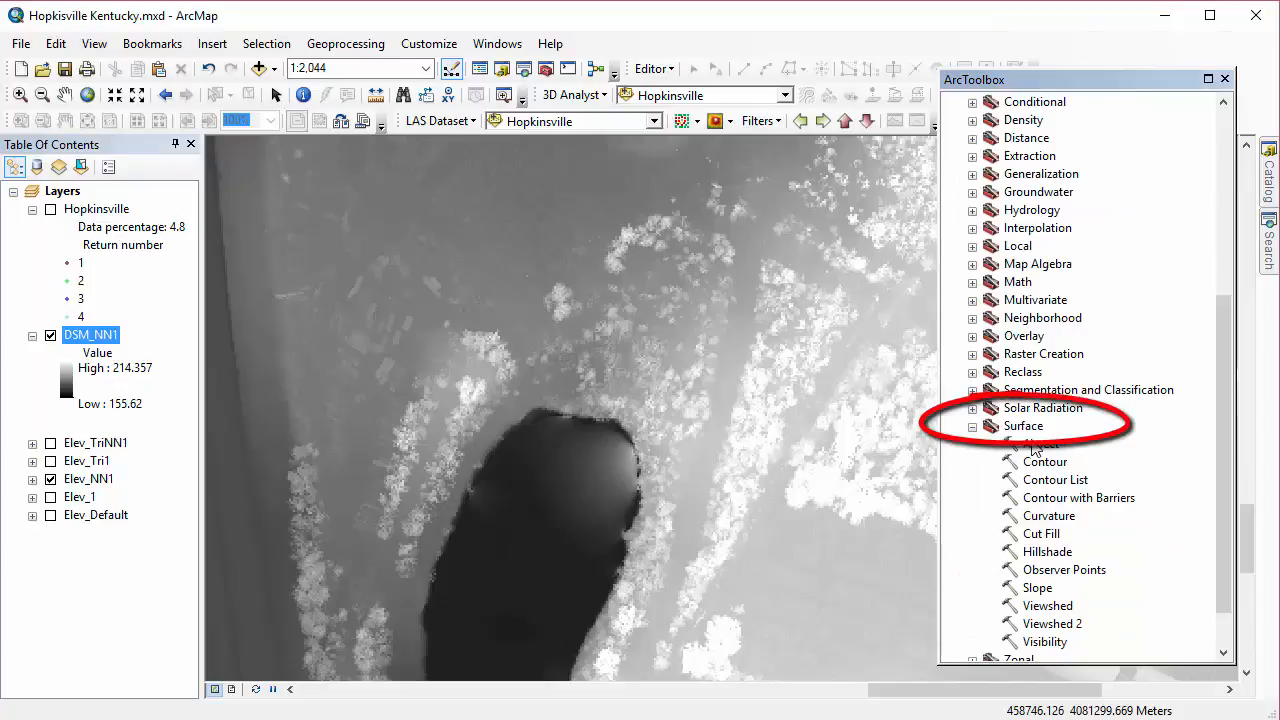
{"action": "double_click", "coordinate": [1037, 446]}
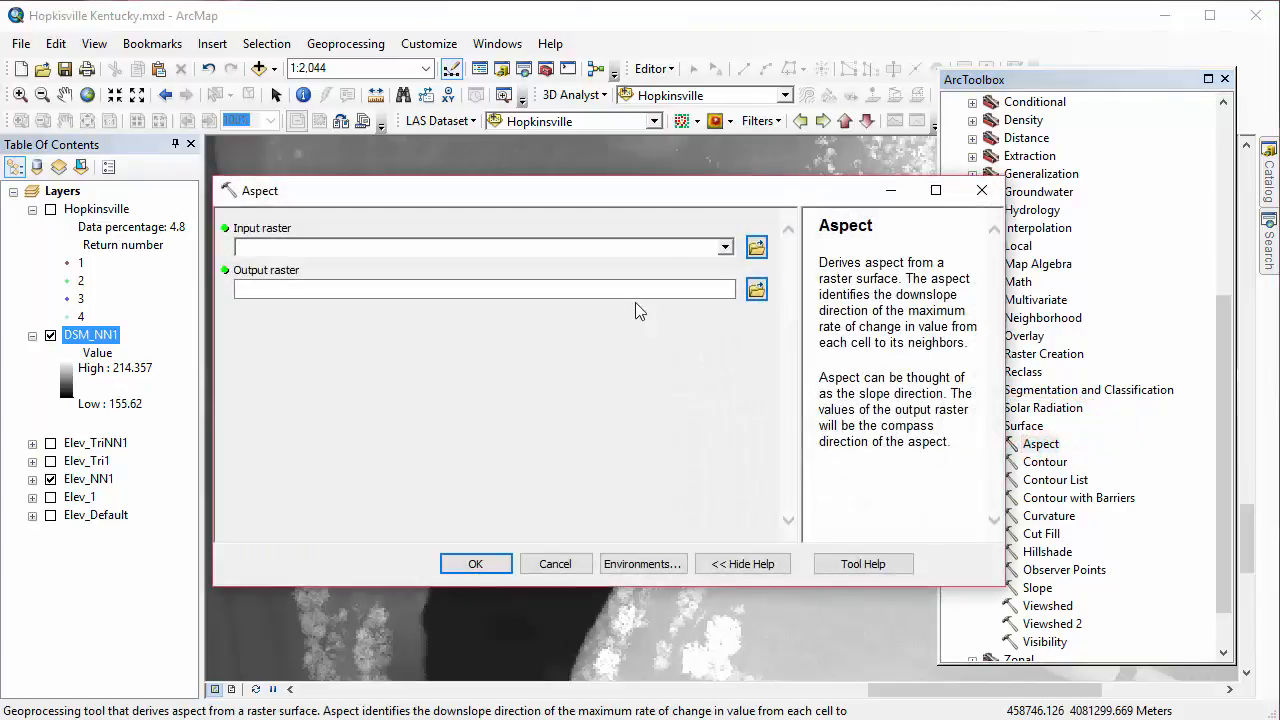
{"action": "left_click", "coordinate": [725, 247]}
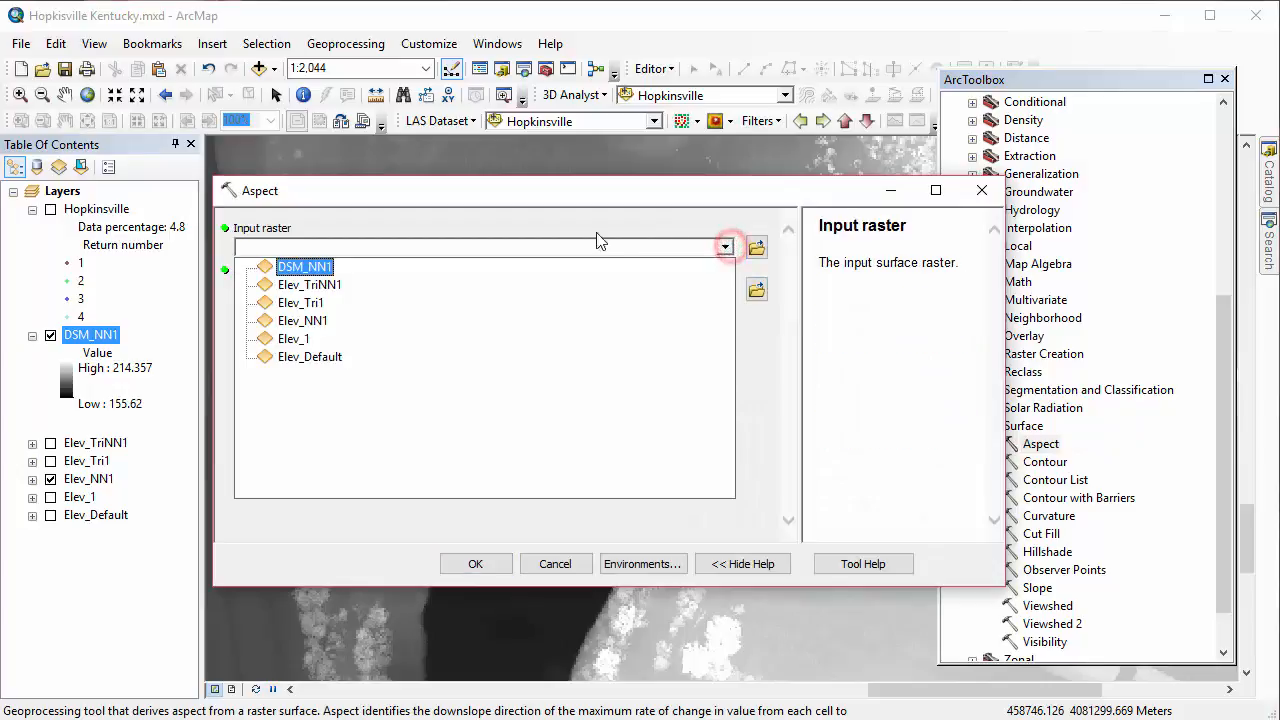
{"action": "left_click", "coordinate": [302, 320]}
{"action": "left_click", "coordinate": [551, 290]}
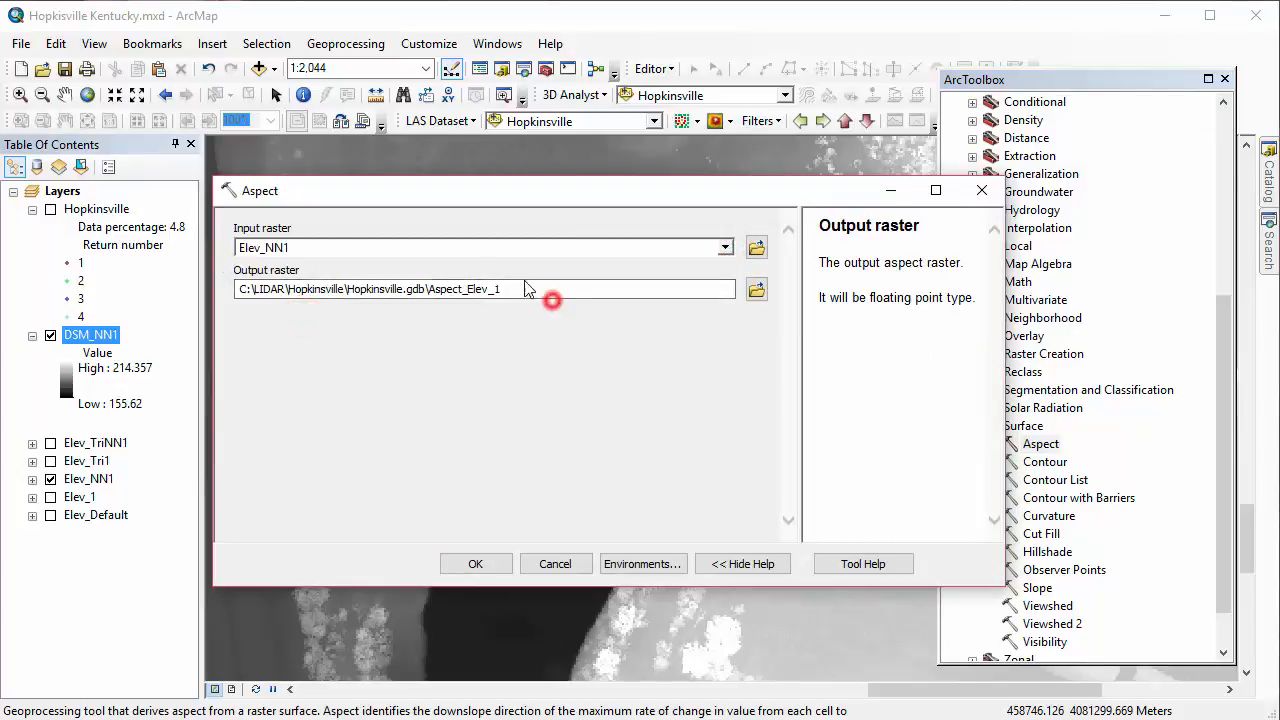
{"action": "left_click", "coordinate": [460, 289]}
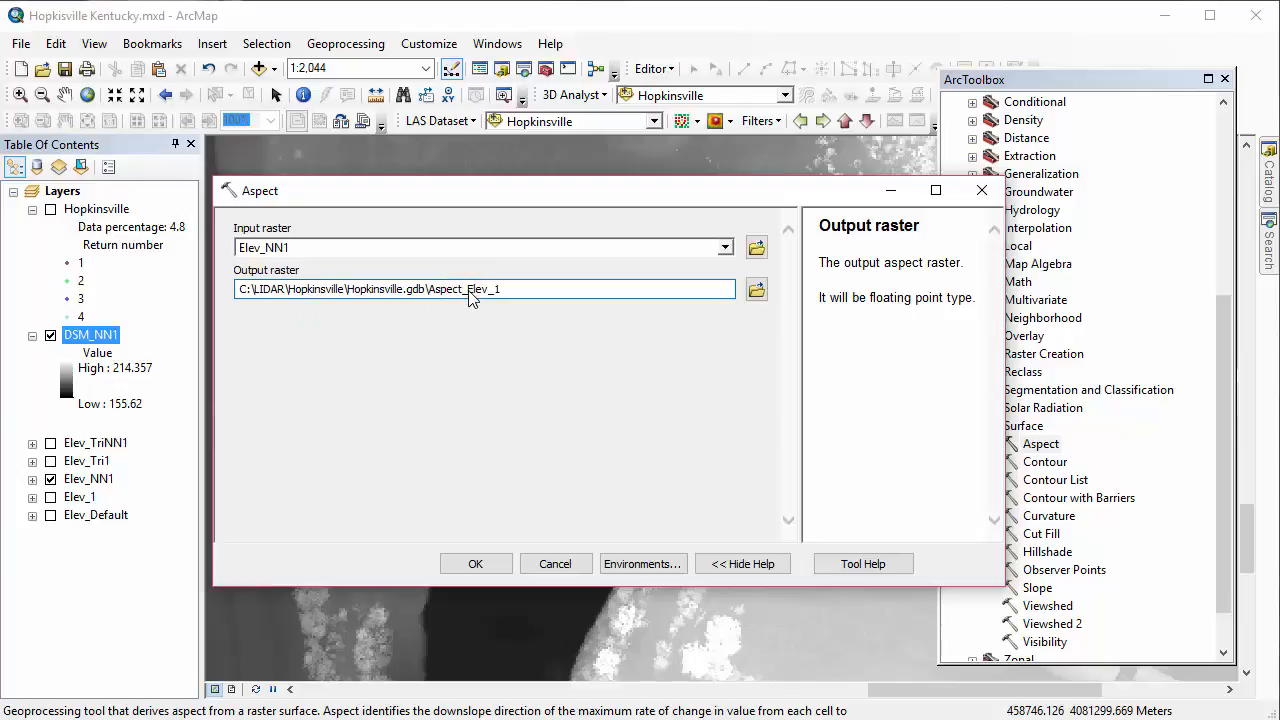
{"action": "left_click", "coordinate": [476, 564]}
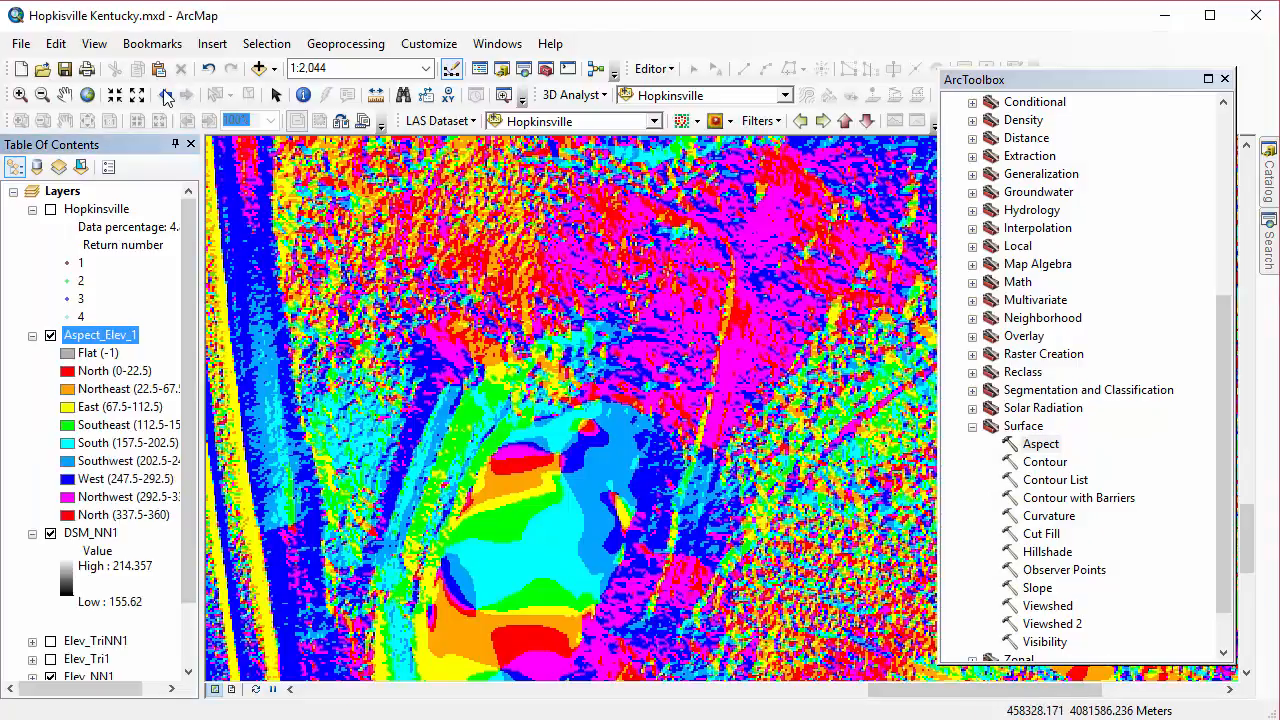
- Return to the full raster extent and hide the Contour_Elev_NN1 and Slope_Elev_N1 layers to show the HillSha_Elev1 hillshade
{"action": "left_click", "coordinate": [166, 94]}
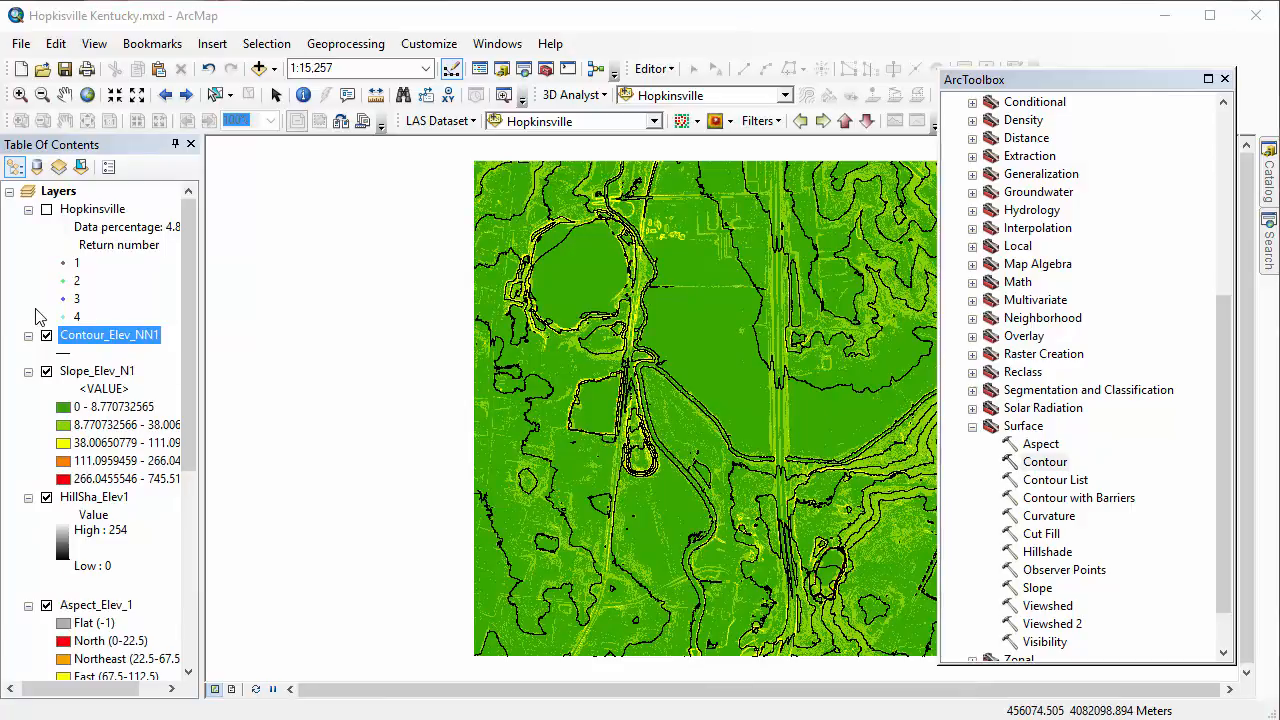
{"action": "left_click", "coordinate": [46, 336]}
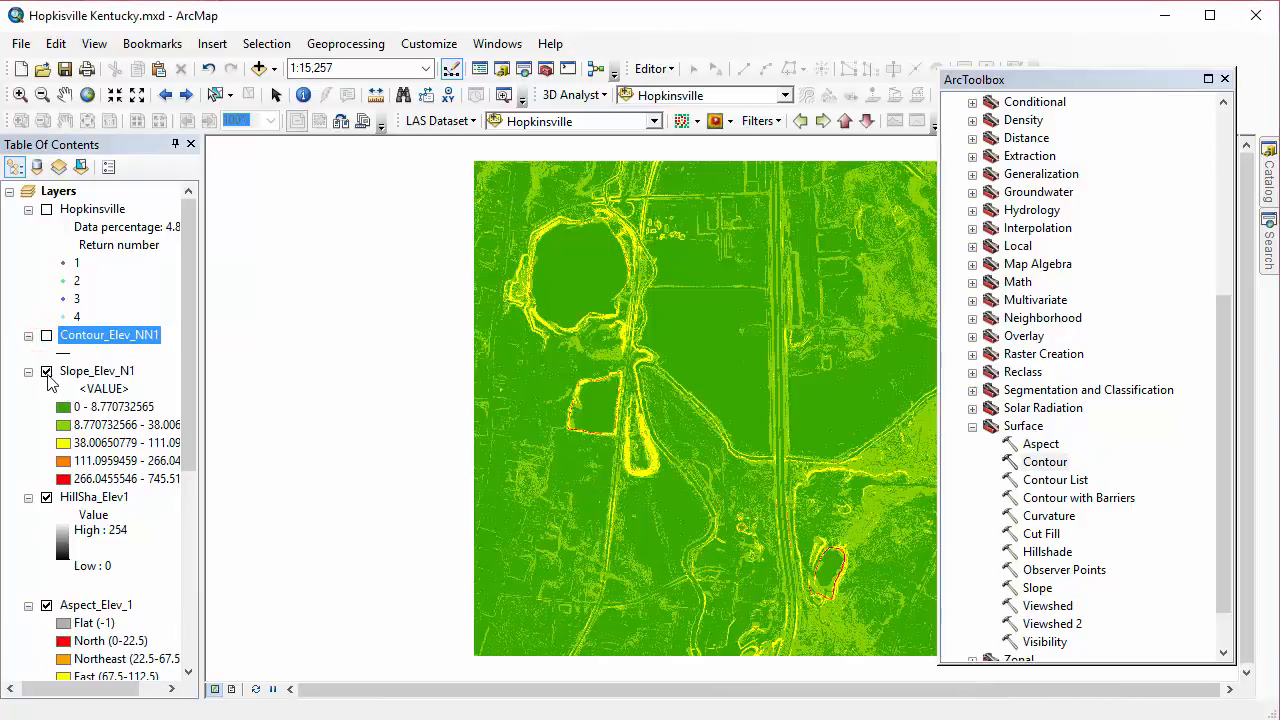
{"action": "left_click", "coordinate": [46, 371]}
{"action": "scroll", "coordinate": [47, 380], "scroll_direction": "down", "scroll_amount": 2}
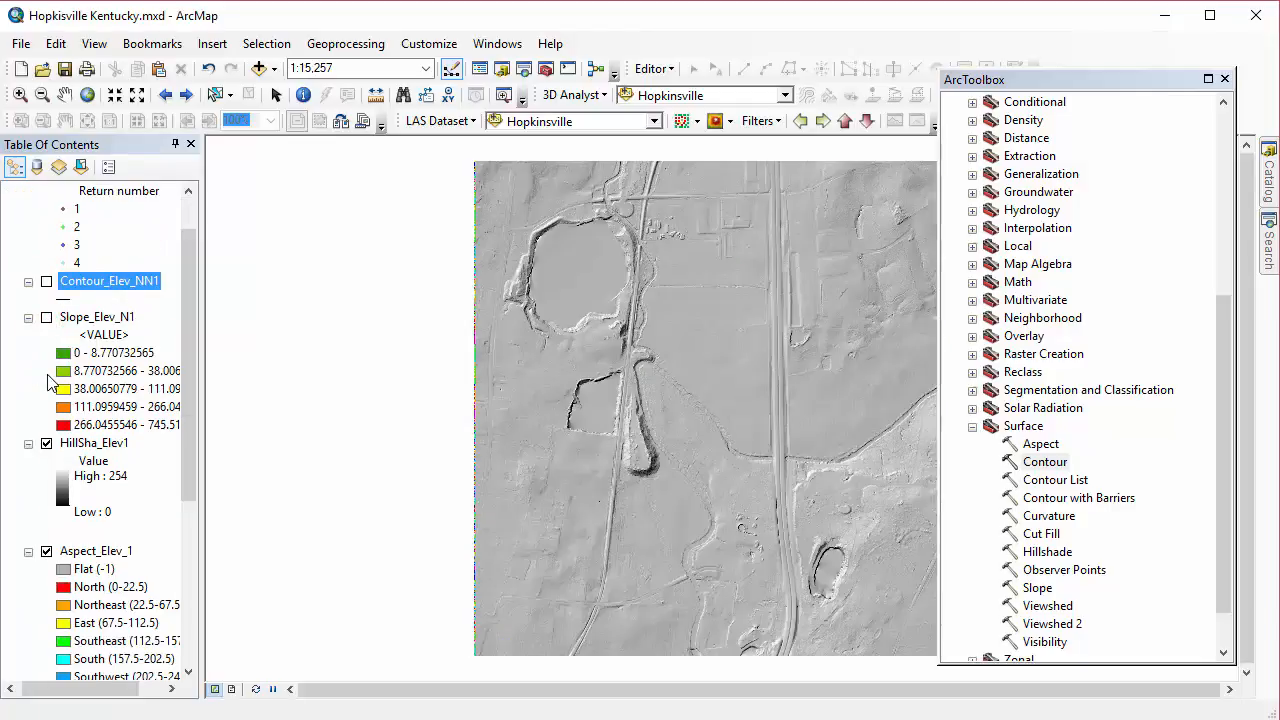
{"action": "scroll", "coordinate": [47, 380], "scroll_direction": "down", "scroll_amount": 1}
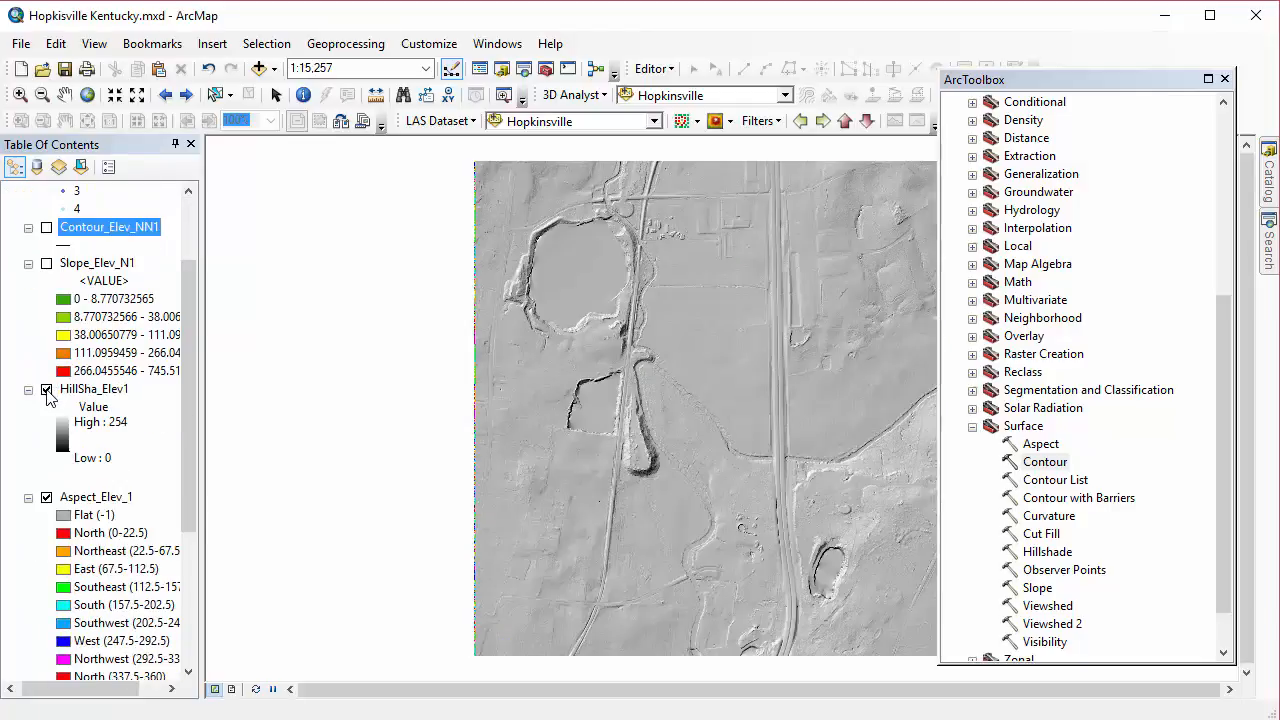